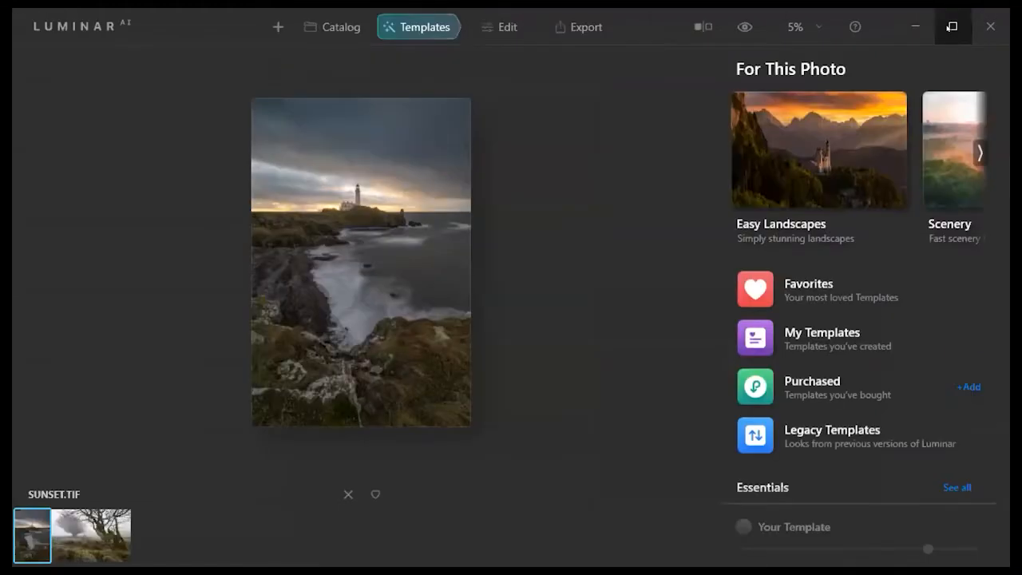
Edit the lighthouse photo with Enhance, raising Accent to 44 and comparing it with the original along the way
left_click(503, 24)
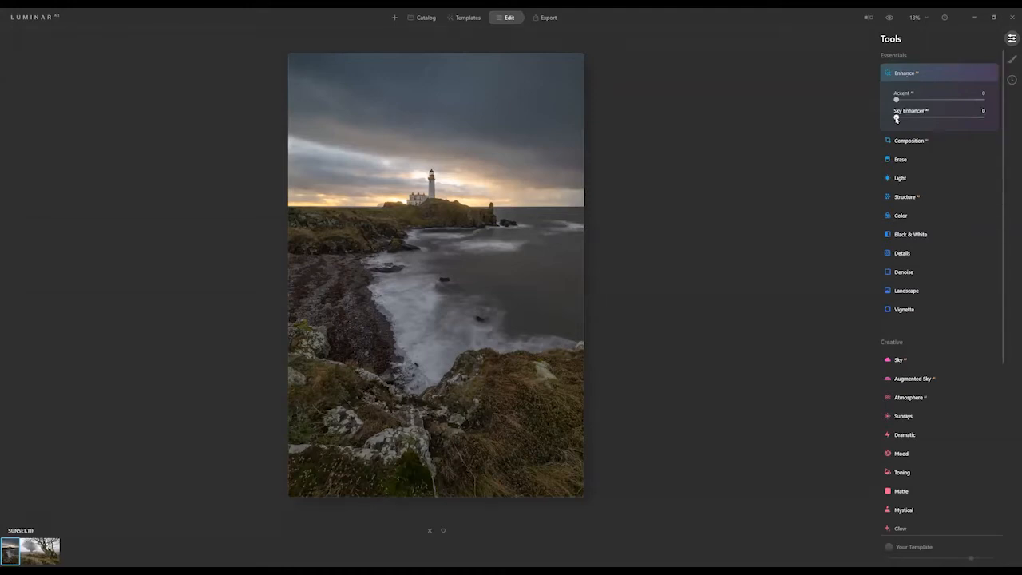
left_click_drag(896, 98, 919, 100)
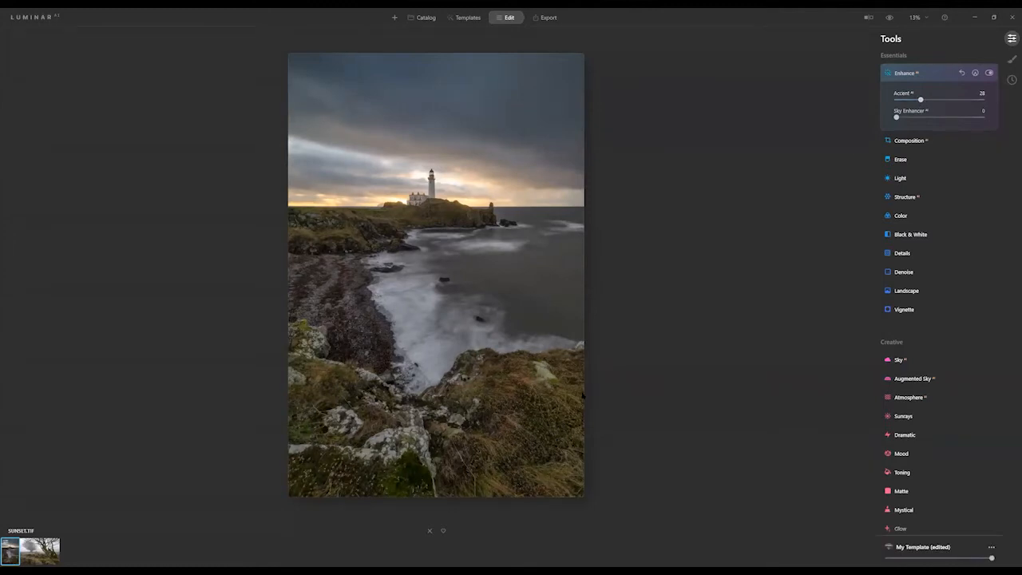
left_click(888, 18)
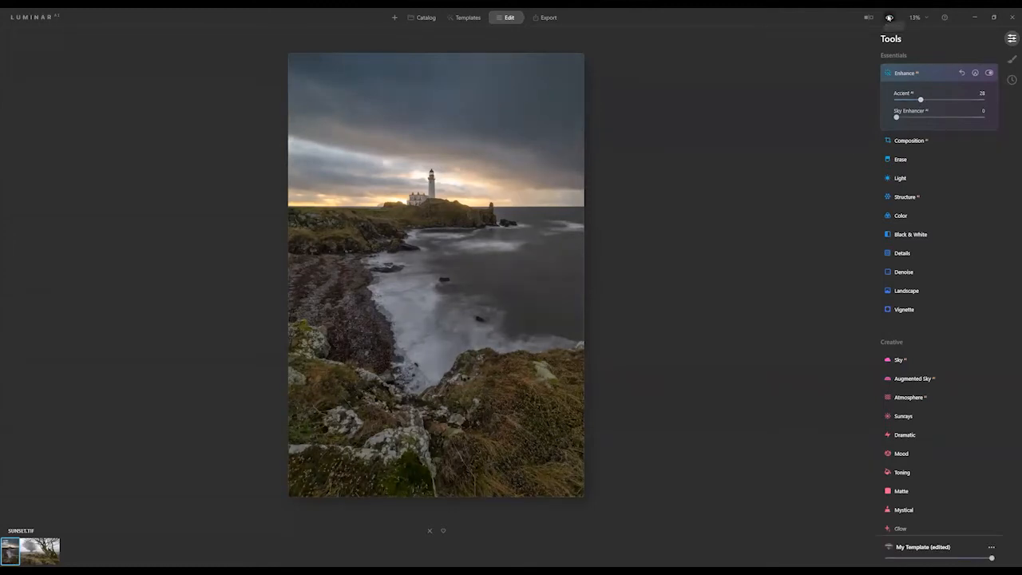
left_click(888, 17)
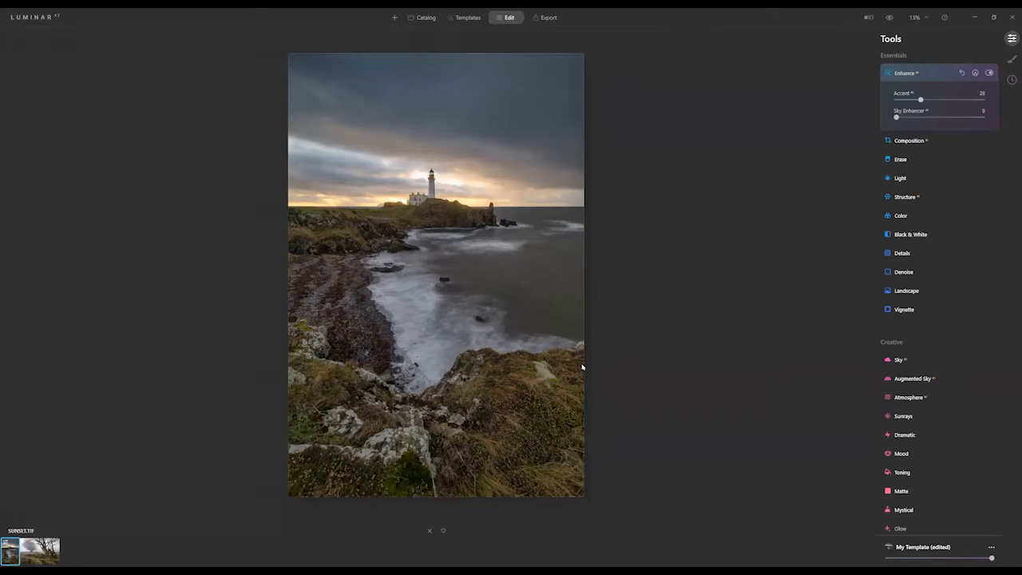
left_click_drag(920, 100, 935, 100)
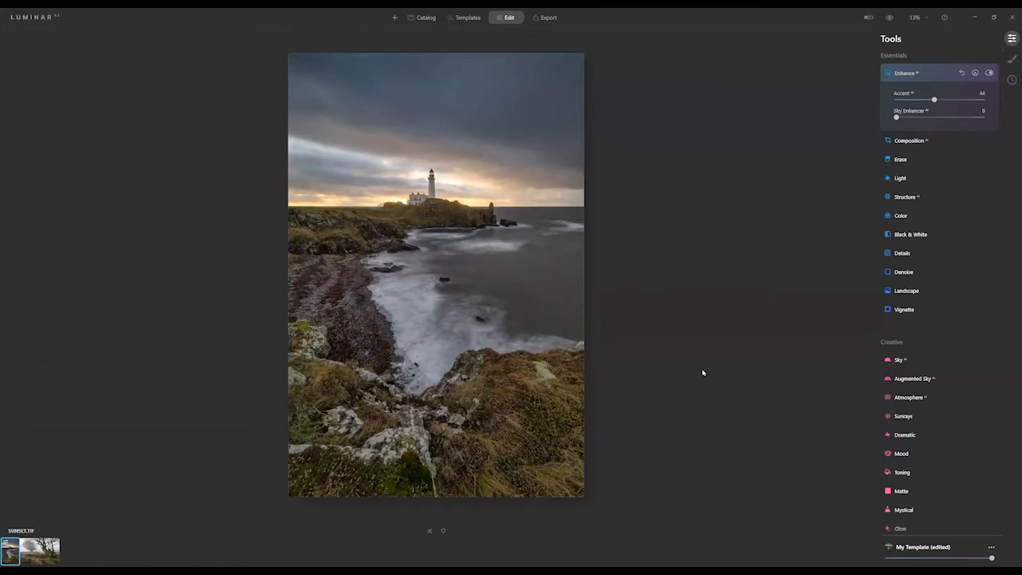
Set the Structure amount to 25 and check the result with the split before/after comparison
left_click(934, 201)
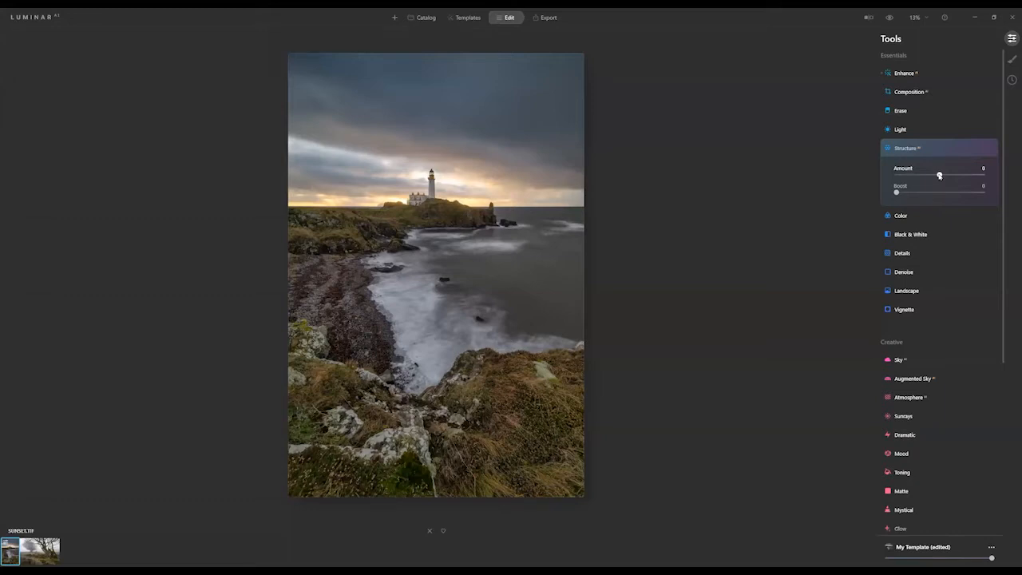
left_click_drag(938, 175, 951, 177)
left_click(867, 17)
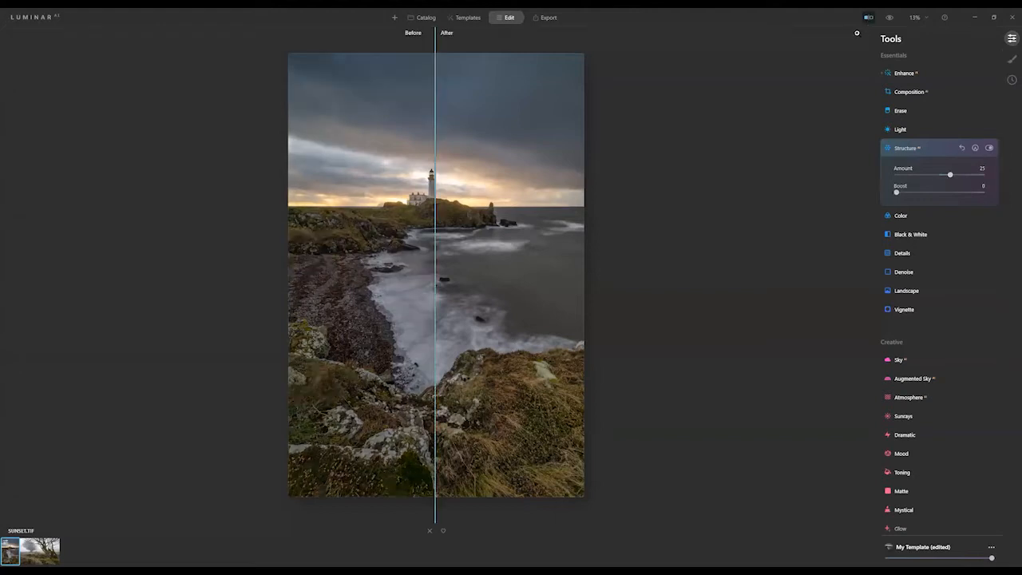
left_click_drag(440, 226, 311, 210)
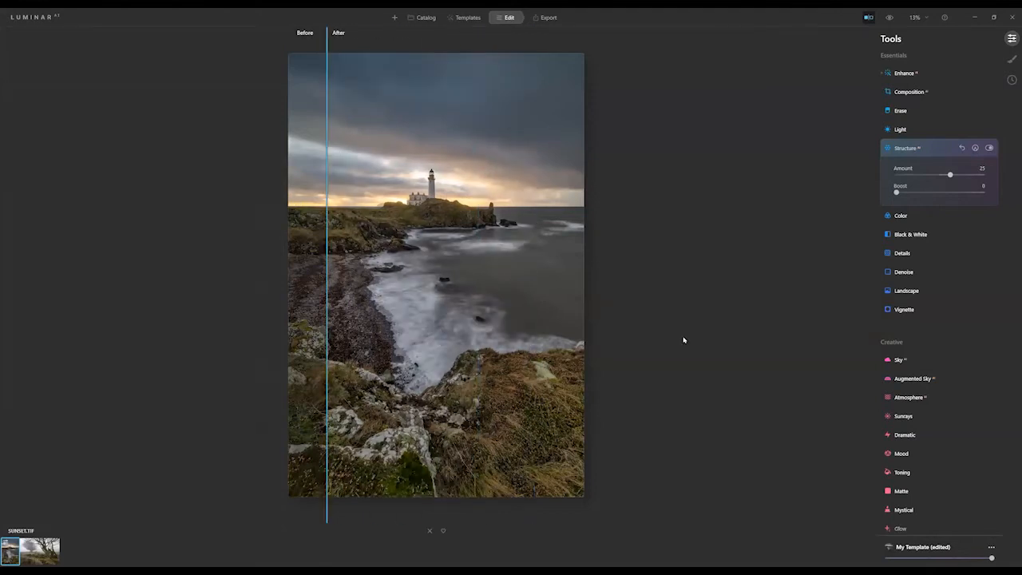
key("semicolon")
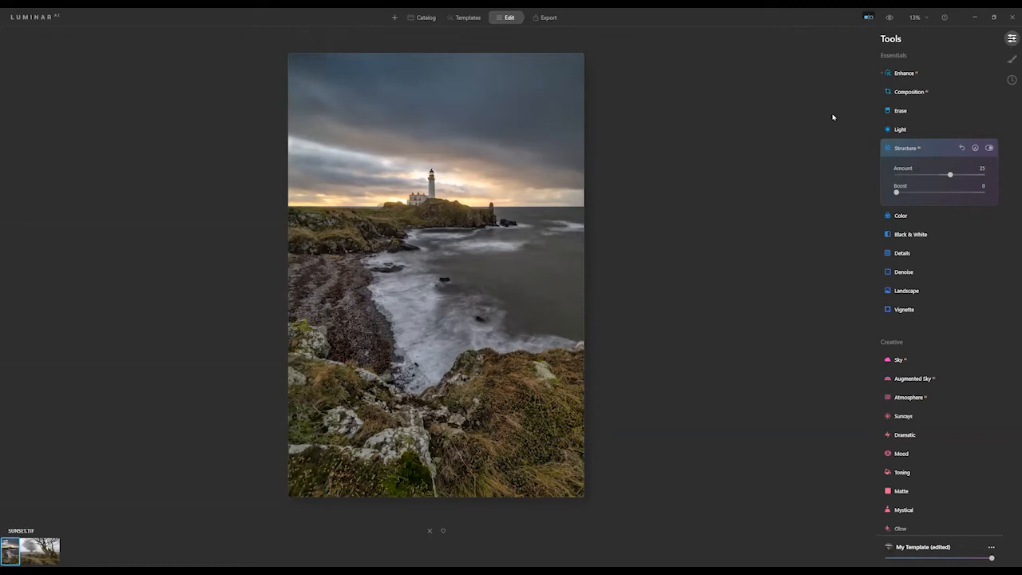
Paint a Structure mask over the foreground rocks, shoreline and headland with a brush radius of 100
left_click(974, 149)
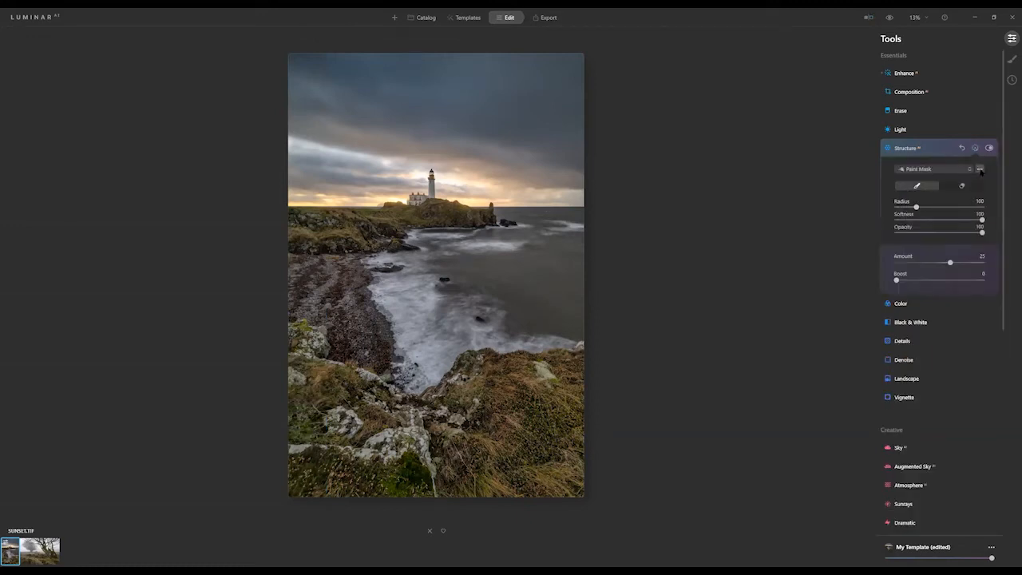
left_click(980, 170)
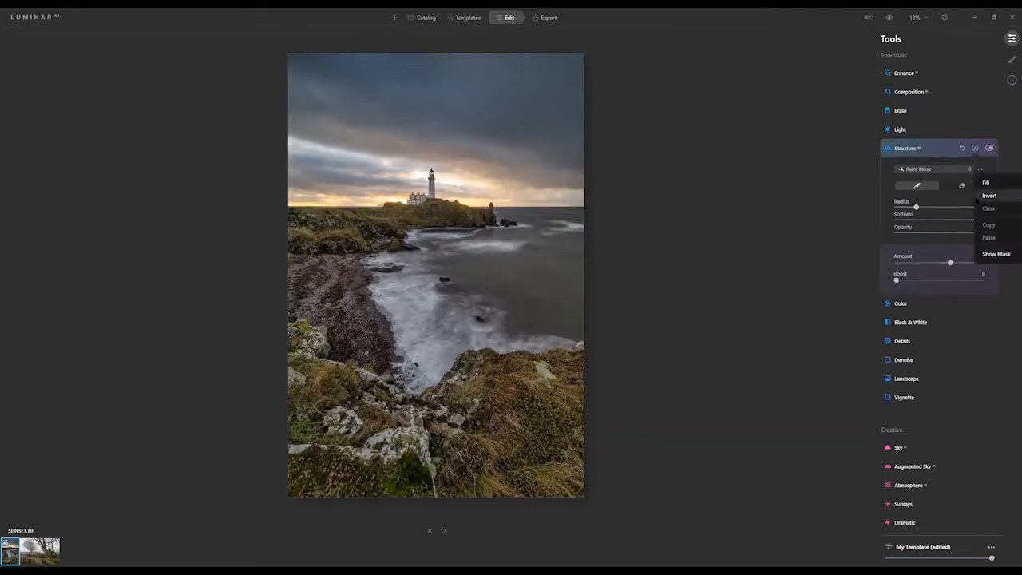
left_click(921, 187)
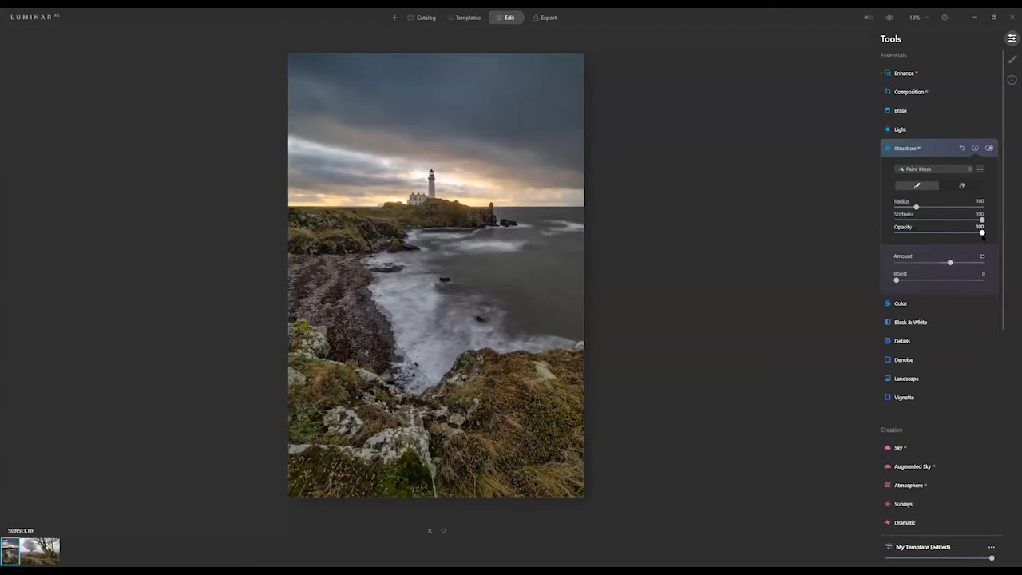
mouse_move(538, 375)
left_mouse_down()
mouse_move(496, 382)
mouse_move(573, 368)
mouse_move(454, 422)
mouse_move(600, 428)
mouse_move(530, 449)
mouse_move(282, 469)
mouse_move(421, 485)
mouse_move(539, 459)
mouse_move(400, 419)
mouse_move(247, 443)
mouse_move(282, 433)
mouse_move(316, 268)
mouse_move(309, 411)
mouse_move(308, 246)
mouse_move(366, 401)
mouse_move(339, 310)
mouse_move(351, 309)
mouse_move(378, 372)
mouse_move(338, 249)
mouse_move(375, 234)
mouse_move(305, 234)
mouse_move(465, 225)
mouse_move(382, 245)
mouse_move(408, 294)
mouse_move(389, 313)
mouse_move(390, 340)
mouse_move(433, 335)
mouse_move(377, 379)
mouse_move(488, 331)
mouse_move(453, 386)
left_mouse_up()
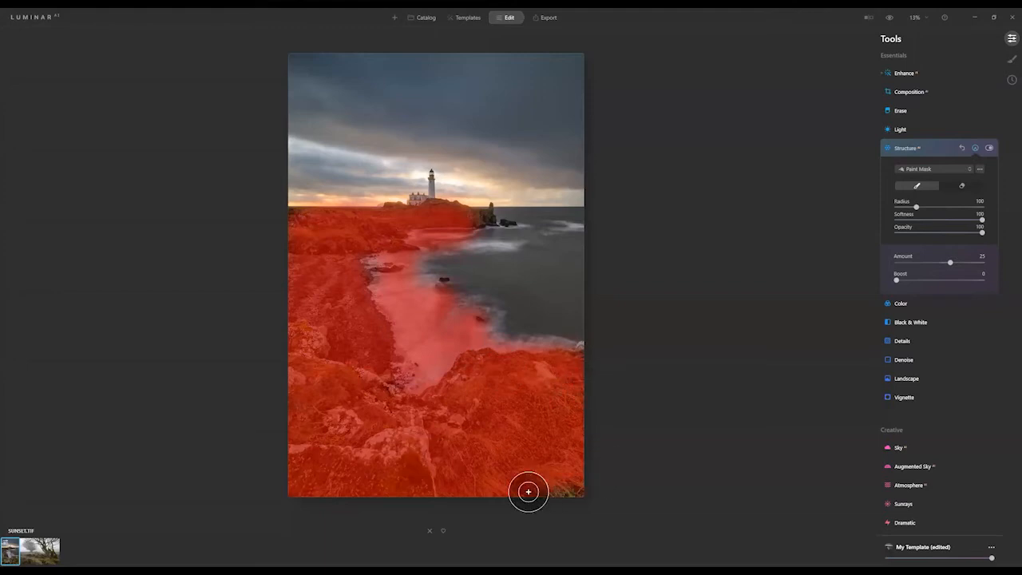
mouse_move(412, 271)
left_mouse_down()
mouse_move(378, 257)
mouse_move(324, 285)
mouse_move(420, 397)
left_mouse_up()
Extend the Structure mask over the offshore rock at radius 40 and the lighthouse at radius 23, and copy the mask
key("bracketleft")
key("bracketleft")
key("bracketleft")
key("bracketleft")
key("bracketleft")
key("bracketleft")
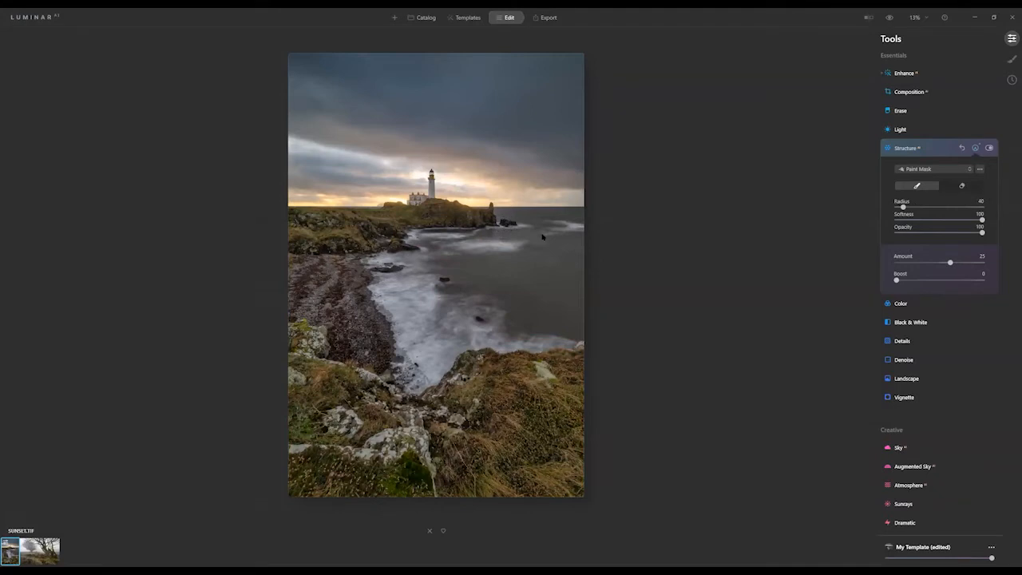
left_click(506, 222)
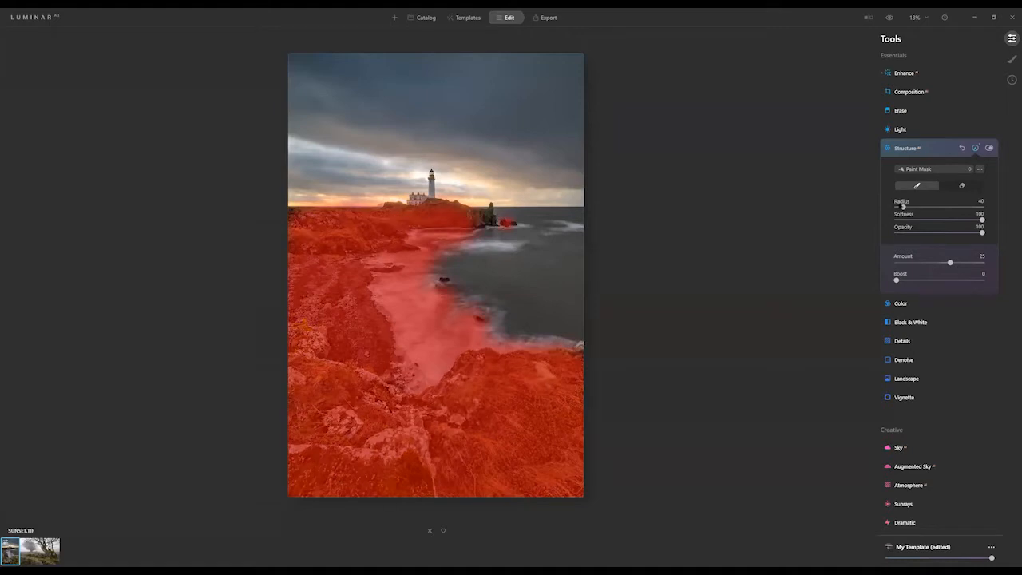
left_click_drag(903, 207, 899, 207)
mouse_move(431, 198)
left_mouse_down()
mouse_move(431, 180)
mouse_move(424, 205)
left_mouse_up()
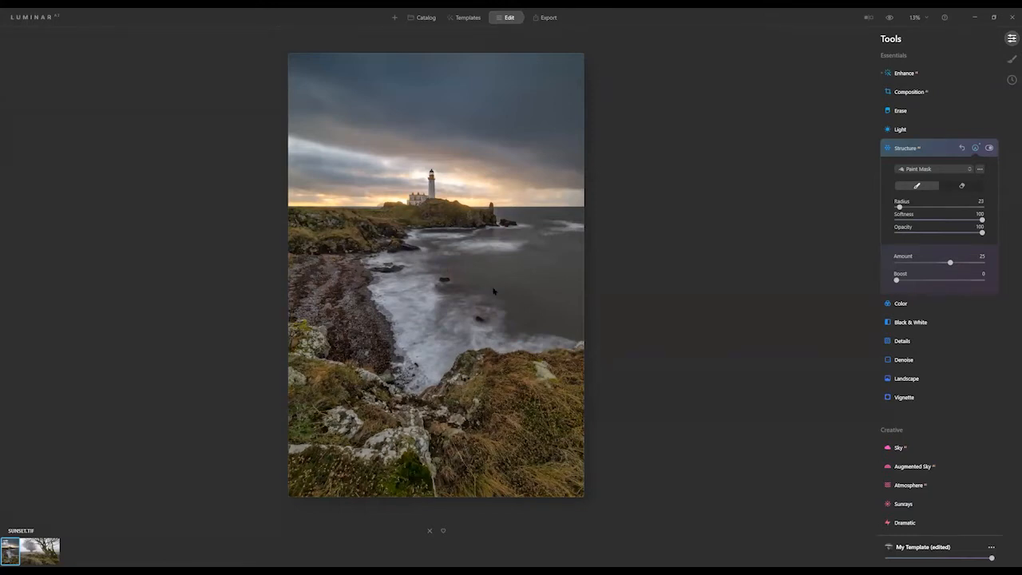
left_click(980, 169)
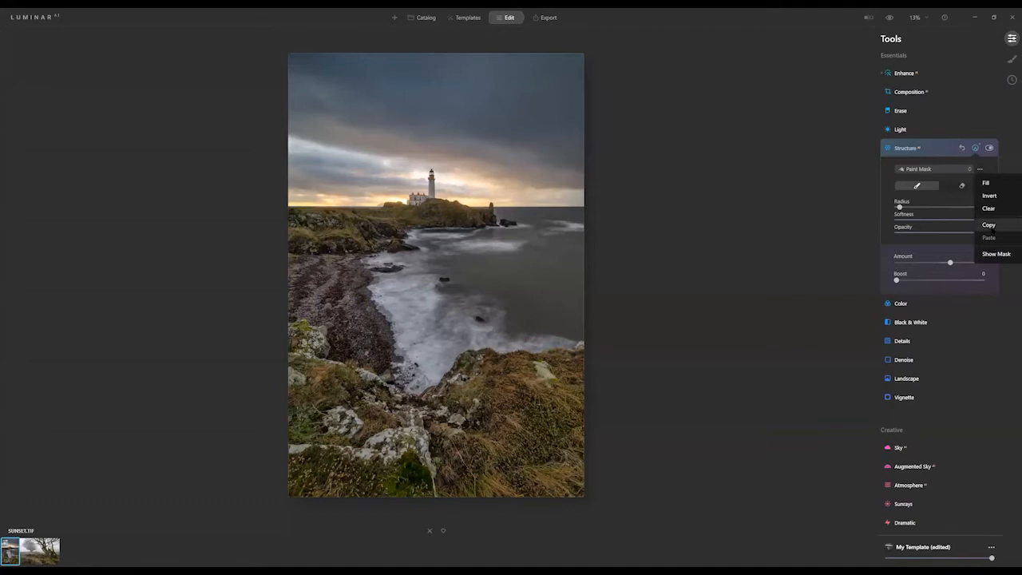
left_click(990, 226)
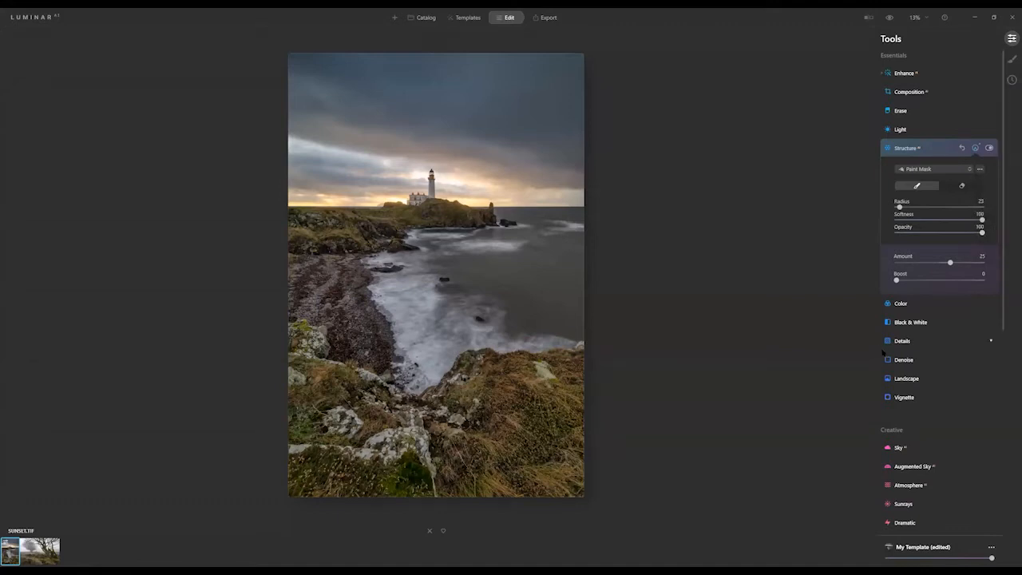
Set Small Details to 12 in the Details tool and compare the foreground grass with the original at 100%
left_click(906, 341)
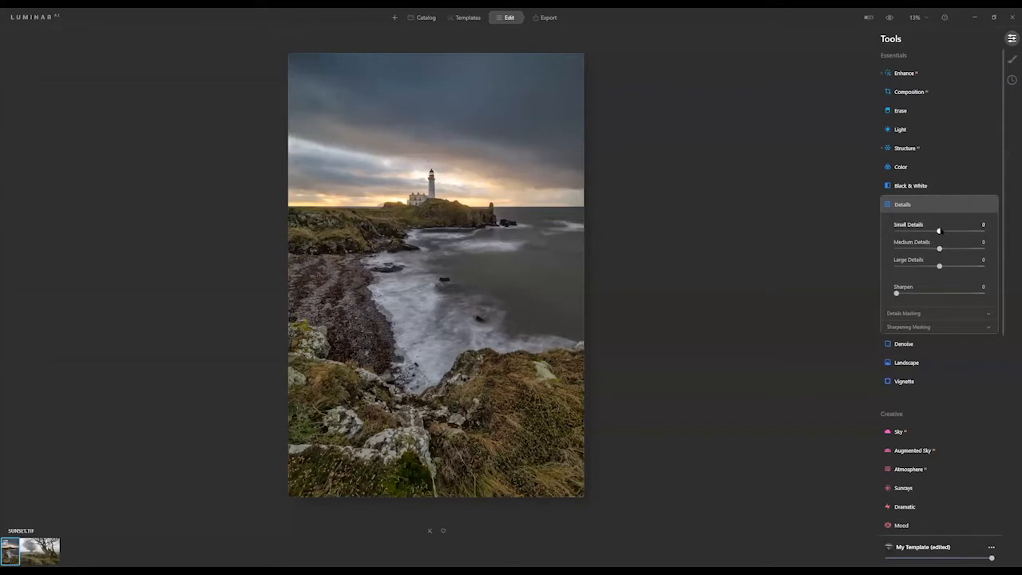
left_click_drag(941, 233, 945, 233)
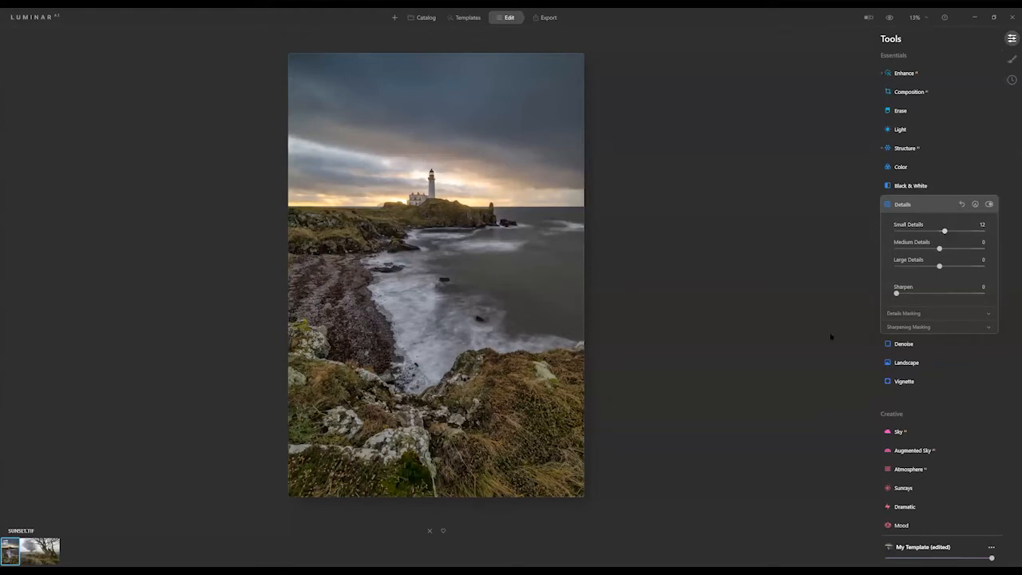
double_click(541, 416)
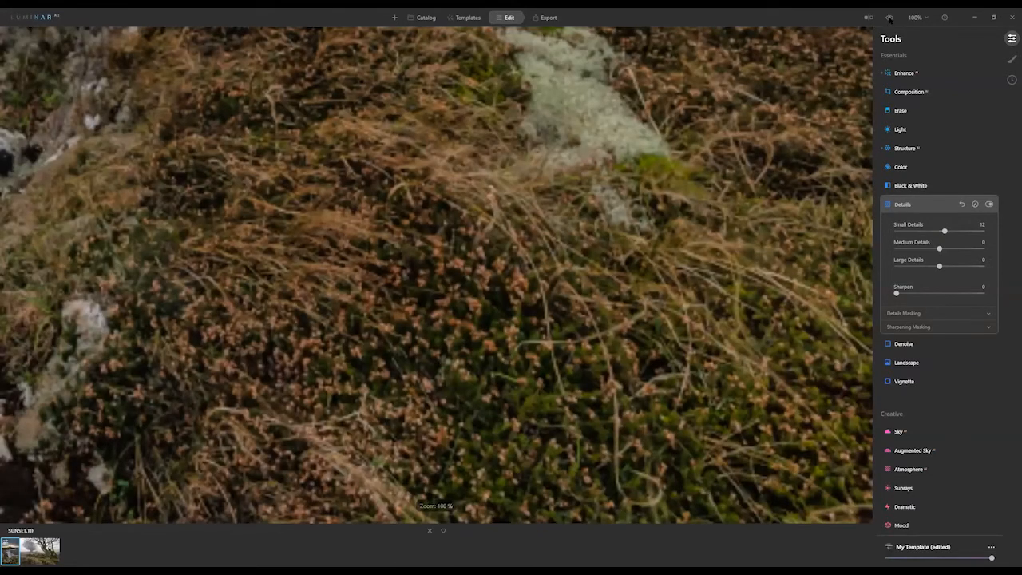
left_click(889, 18)
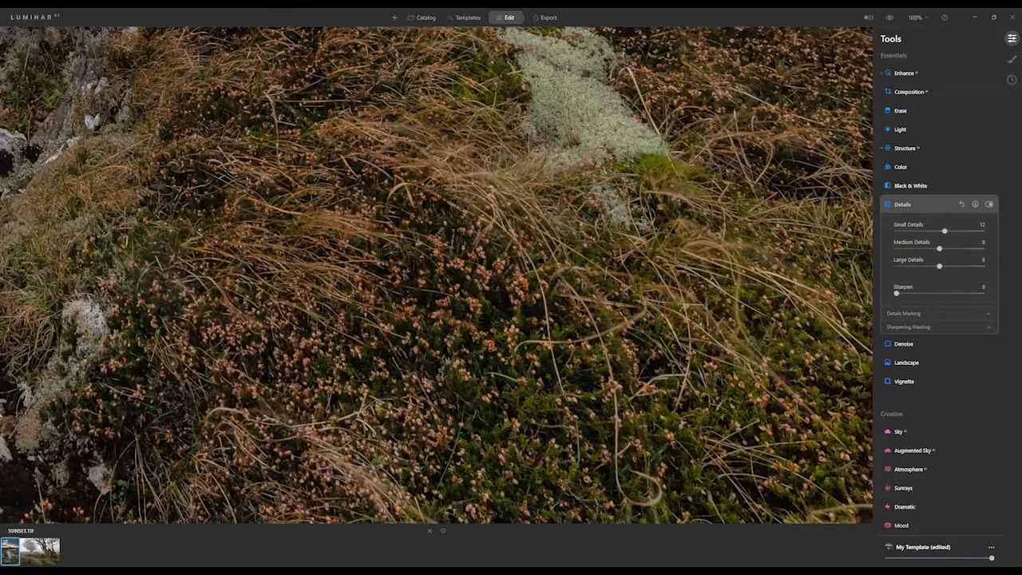
double_click(492, 400)
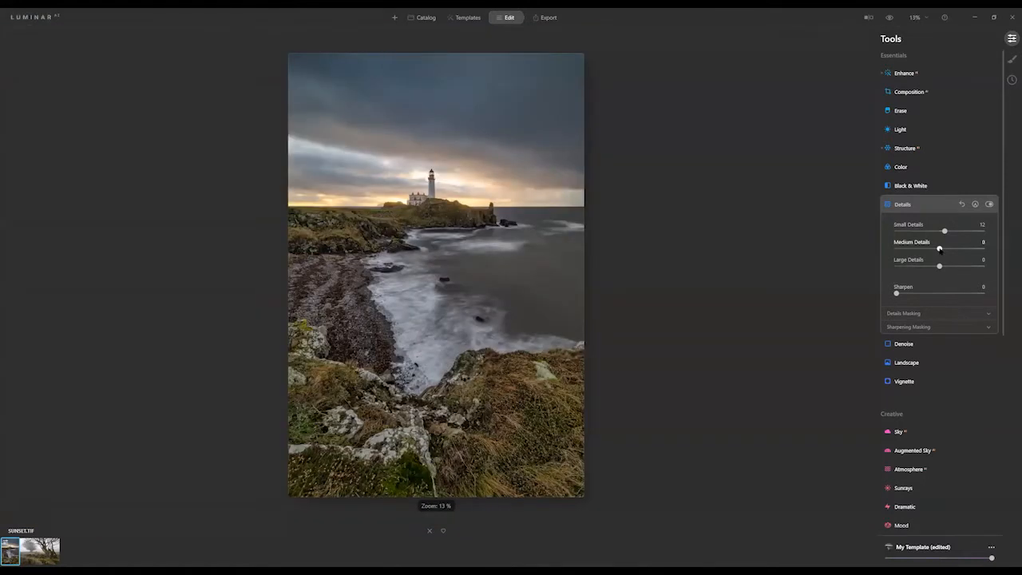
Set Medium Details and Large Details to 7 and compare the lighthouse headland with the original at 100%
left_click_drag(938, 249, 942, 248)
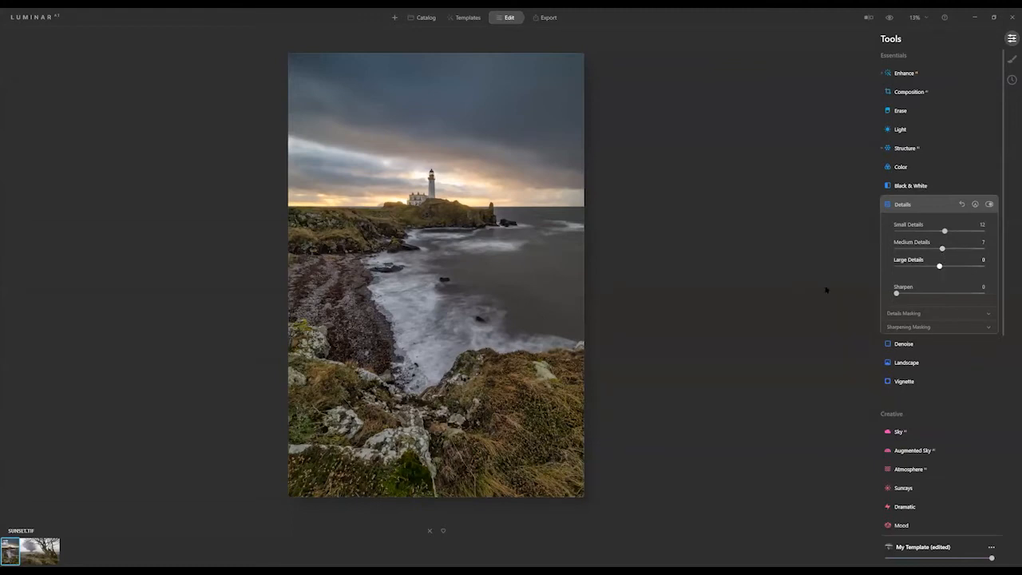
double_click(434, 212)
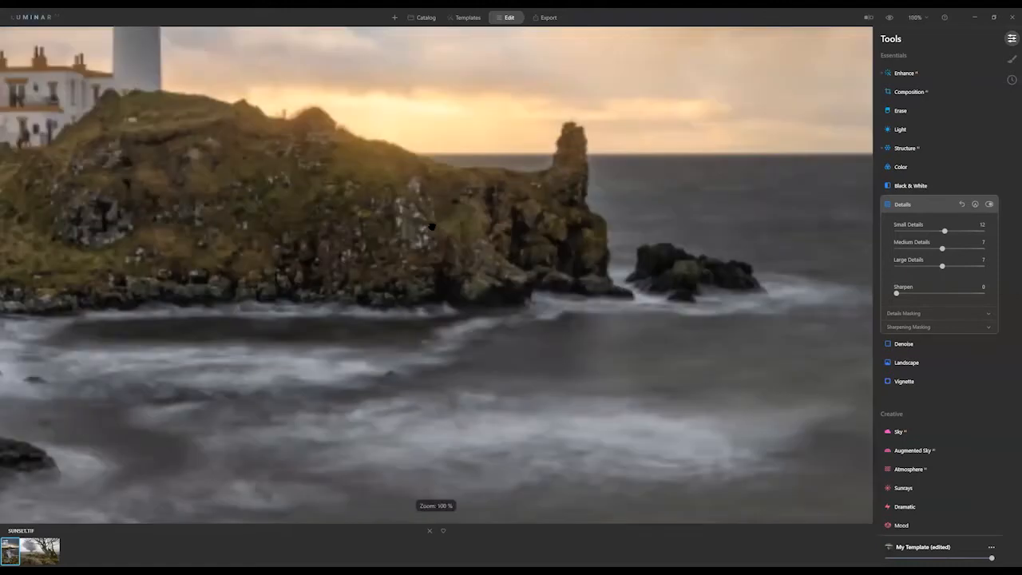
left_click_drag(421, 234, 597, 310)
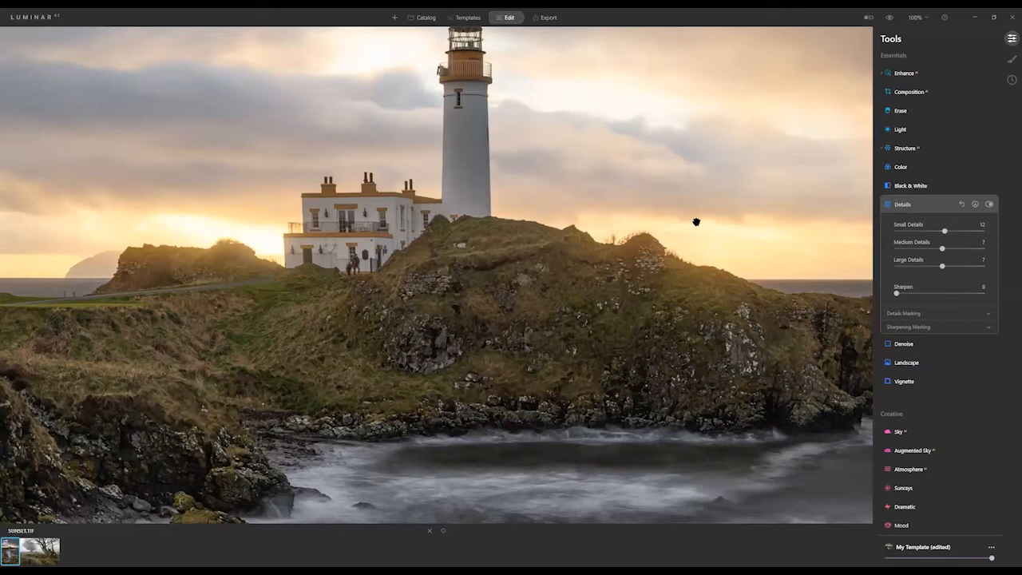
left_click(889, 16)
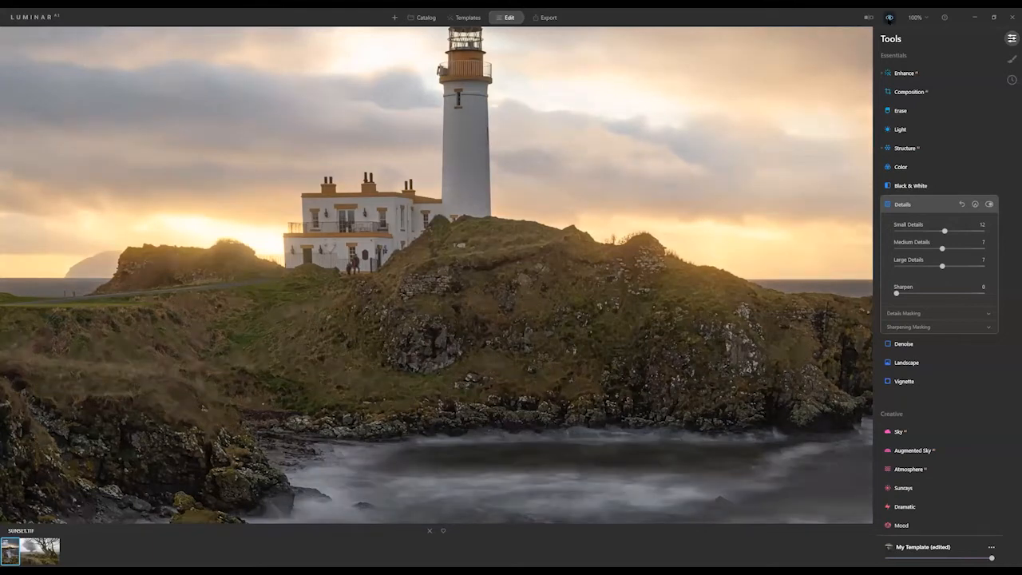
left_click(890, 17)
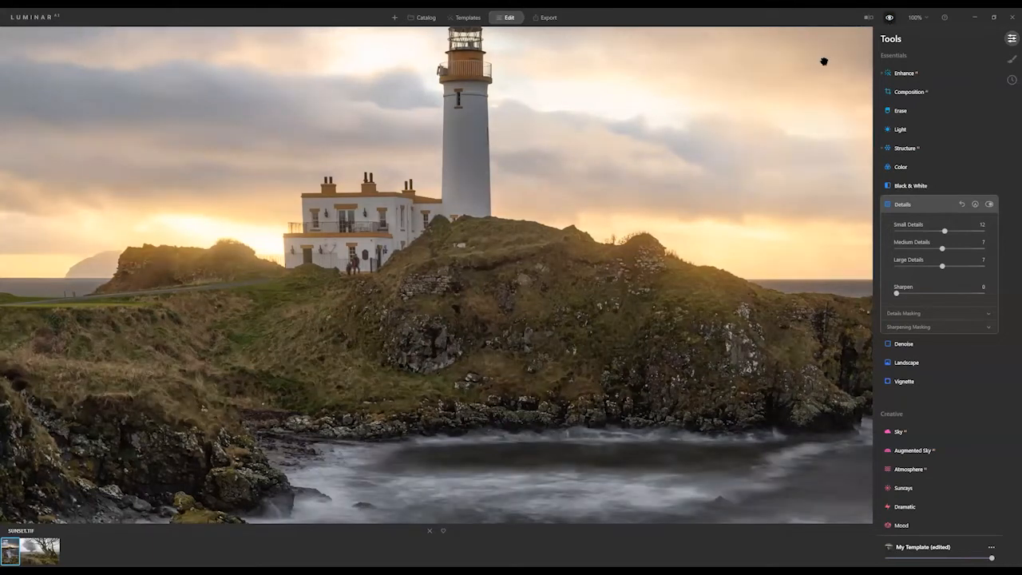
left_click(554, 295)
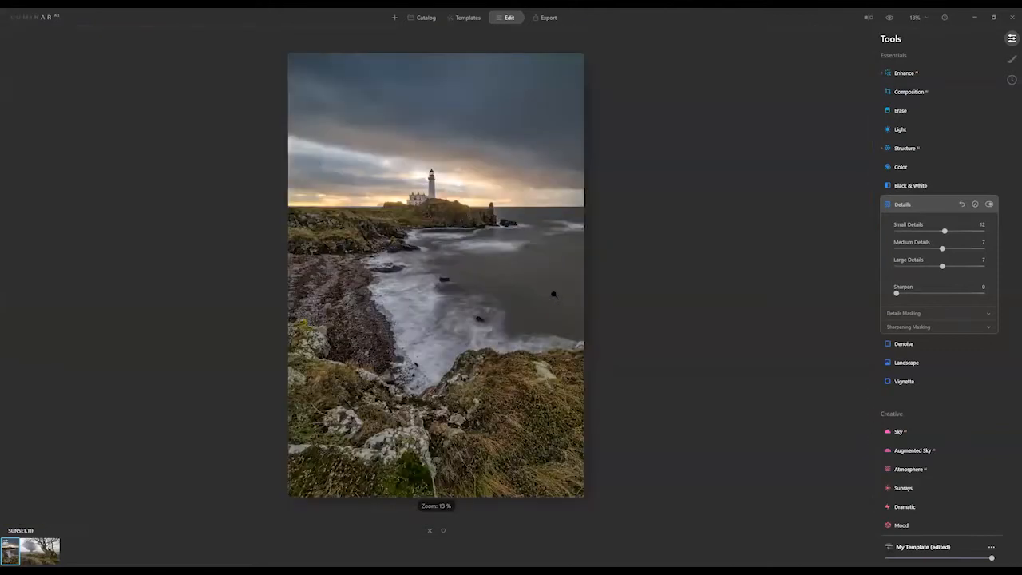
Paste the copied mask into the Details tool's paint mask and display the mask overlay
left_click(974, 204)
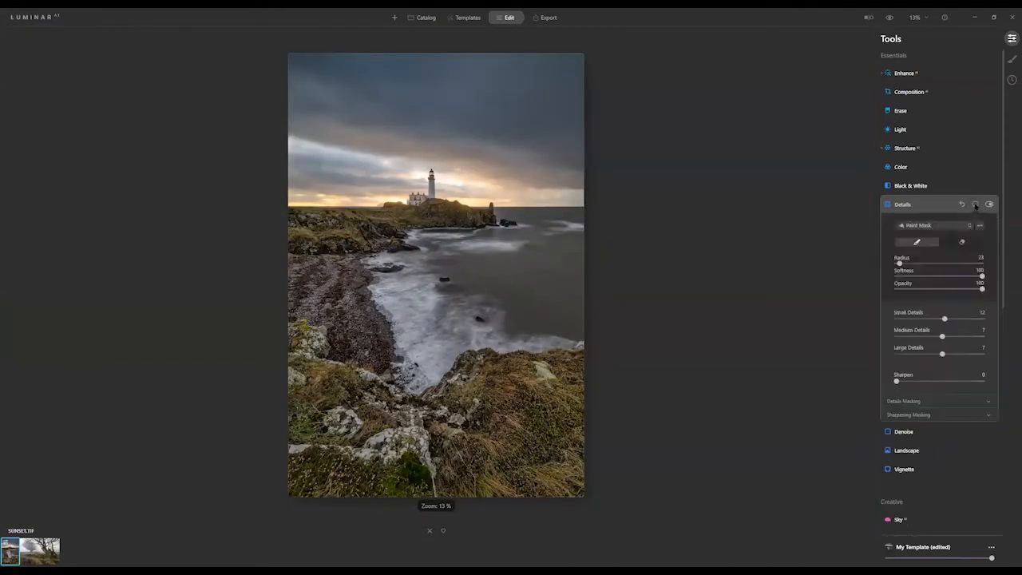
left_click(980, 225)
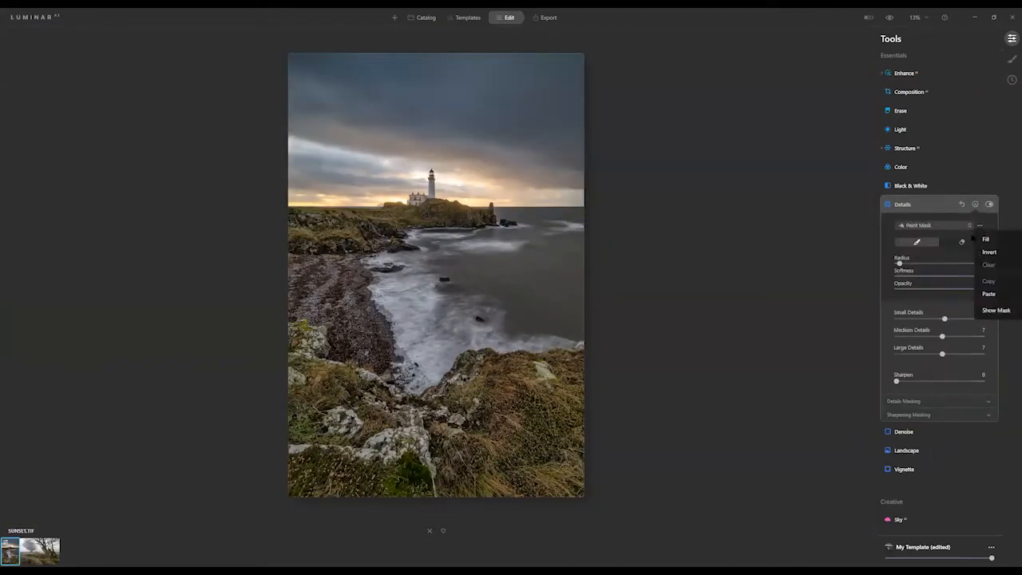
left_click(983, 295)
left_click(988, 311)
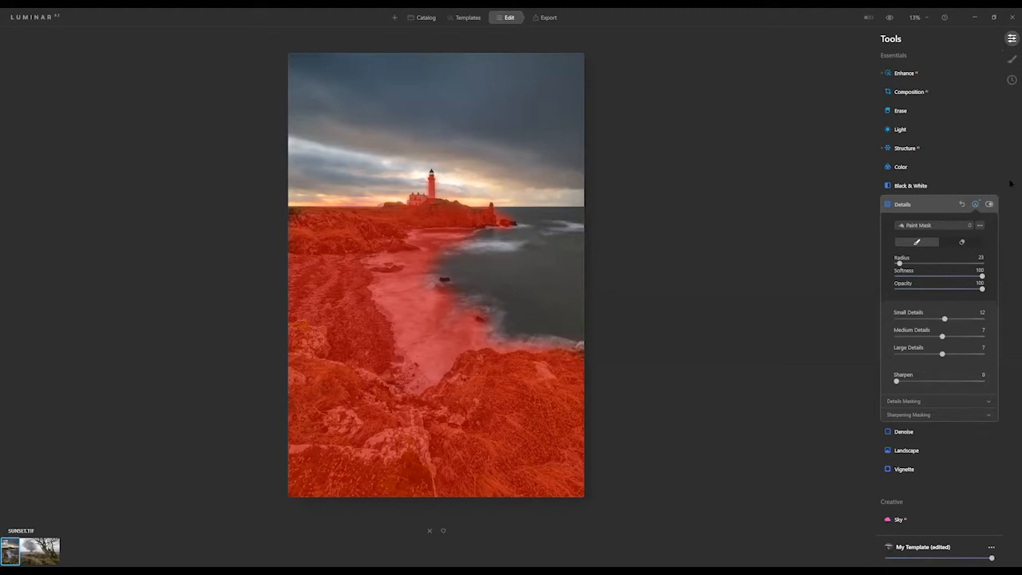
Set Sky Enhancer to 13 in the Enhance tool
left_click(904, 73)
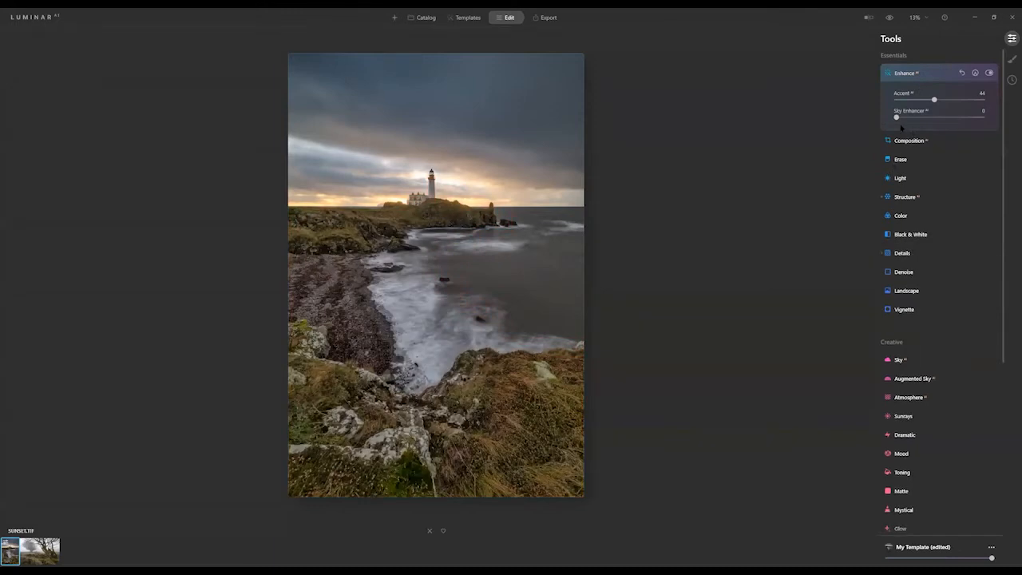
left_click_drag(895, 118, 907, 118)
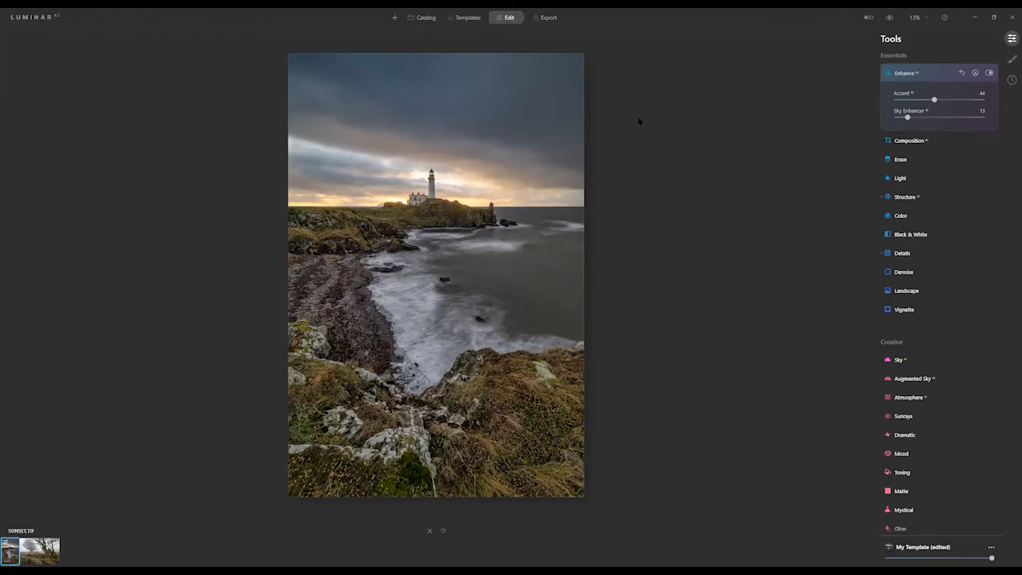
Browse the template collections, viewing the Favorites list and returning to the My Templates list
left_click(465, 23)
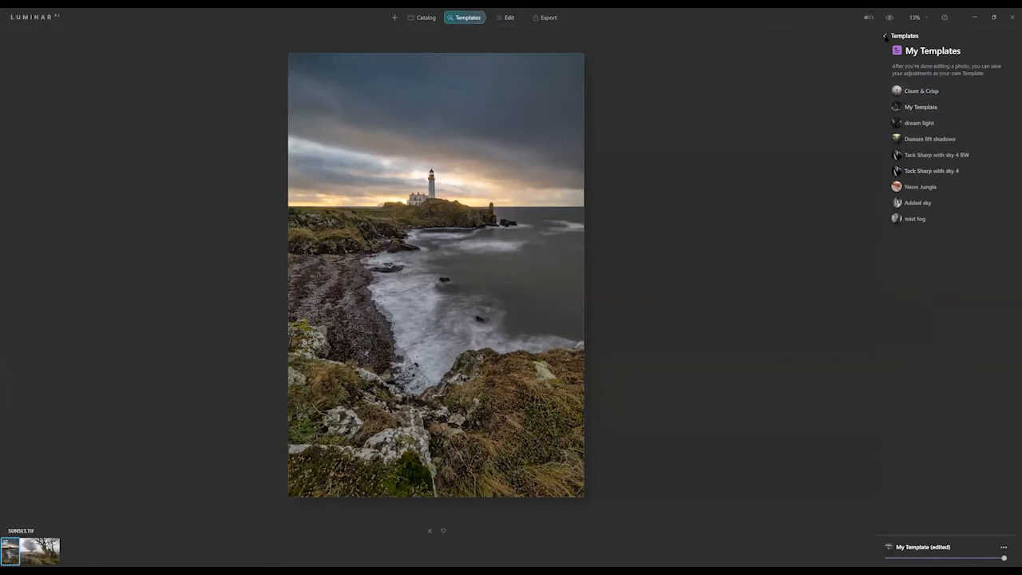
left_click(884, 37)
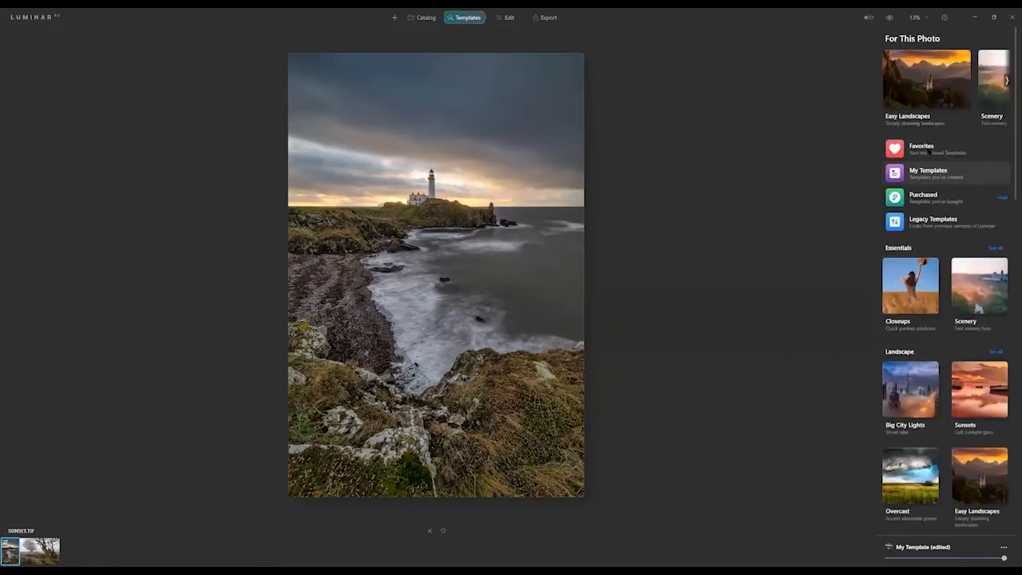
left_click(922, 146)
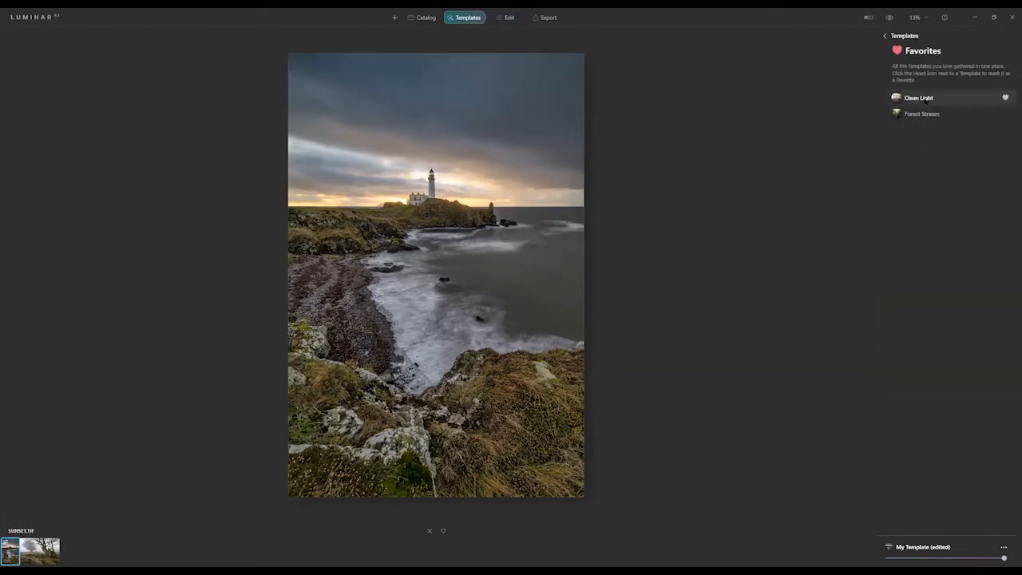
left_click(885, 37)
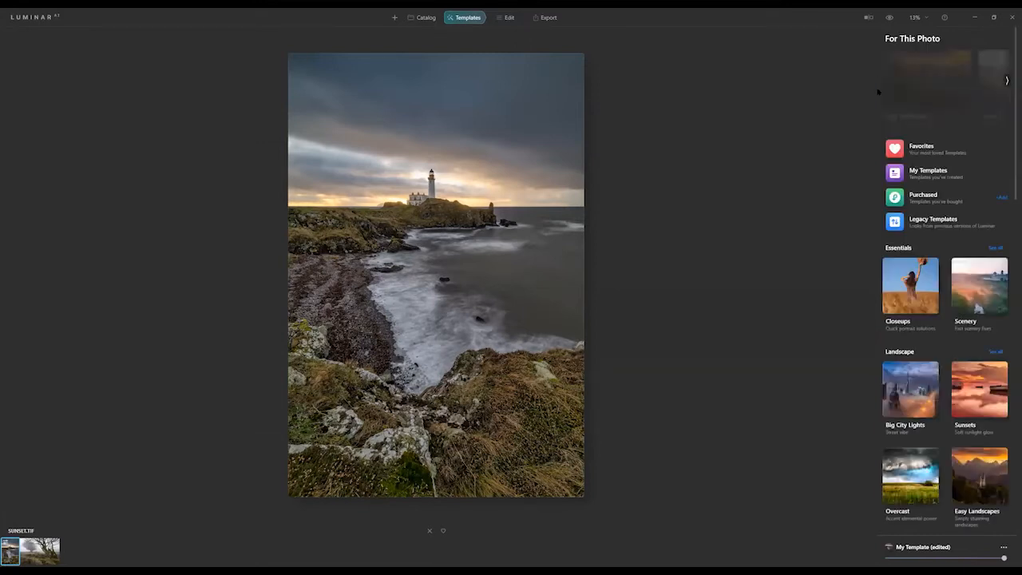
left_click(913, 171)
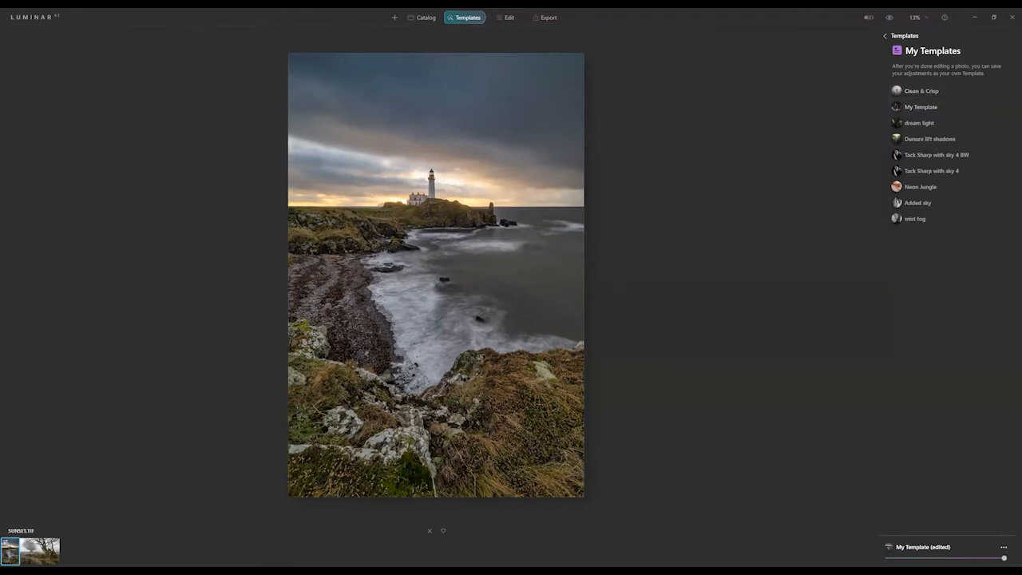
Undo the existing template edit on the FOGGY.TIF photo and apply the Clean & Crisp template to it
key("Right")
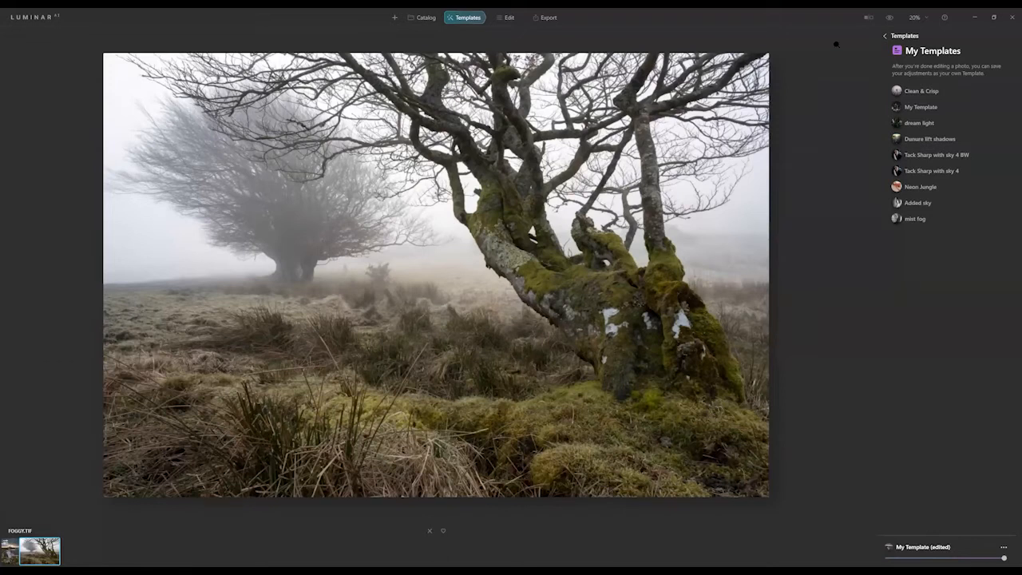
key("ctrl+z")
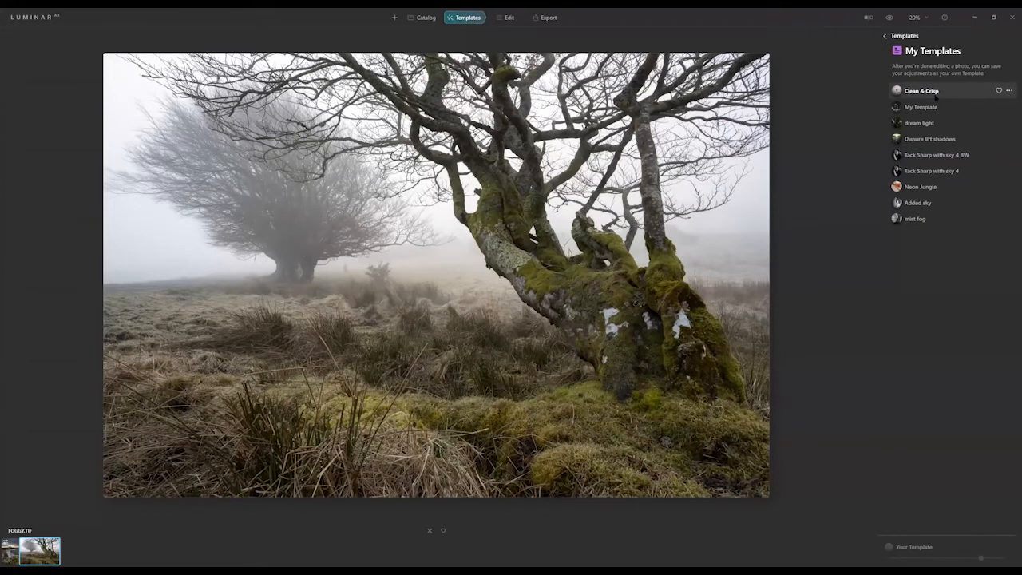
left_click(936, 94)
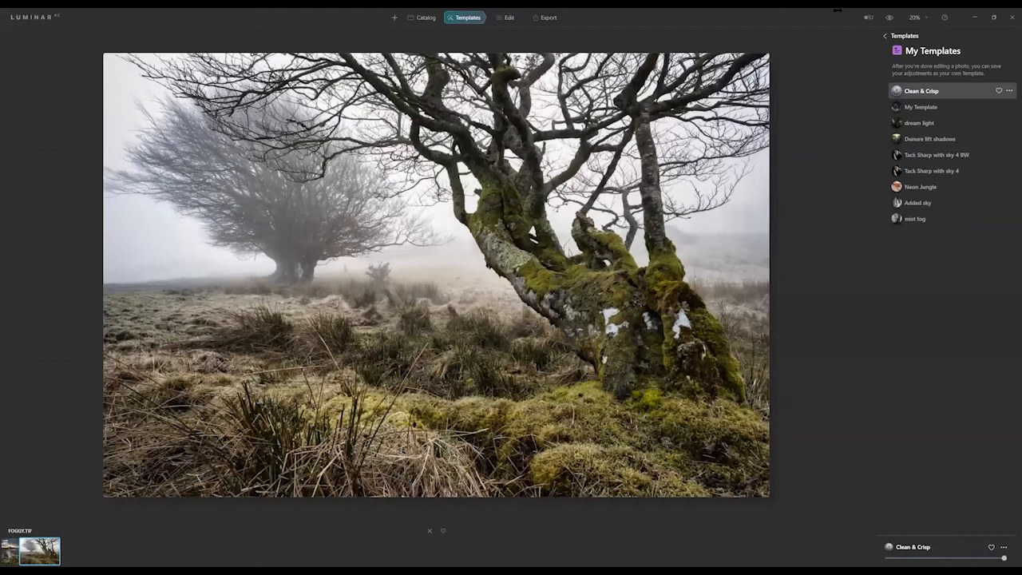
Compare the foggy tree photo with its original by sweeping the before/after divider, and return to the editing tools with the comparison off
key(";")
left_click_drag(673, 311, 155, 292)
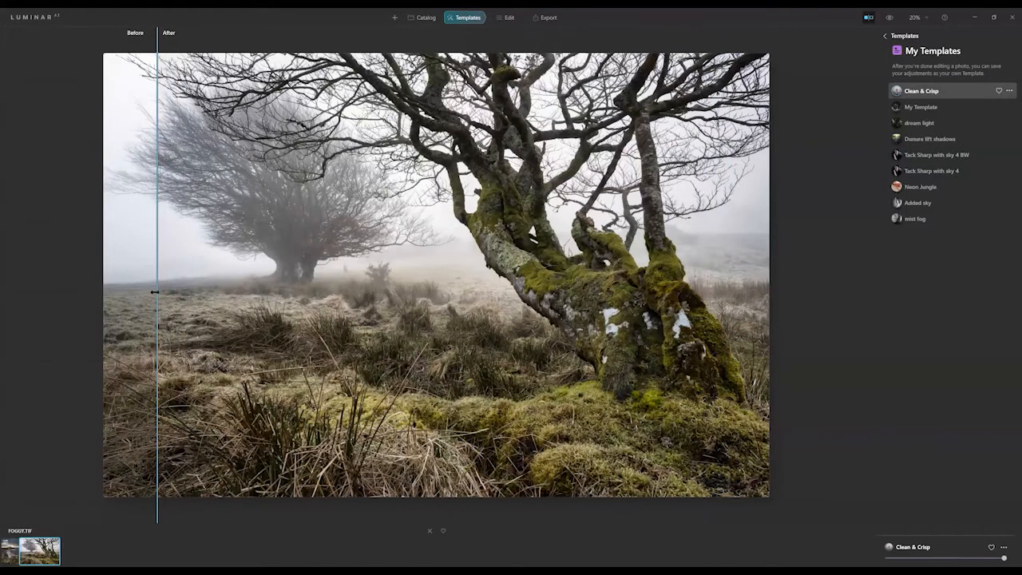
left_click_drag(156, 292, 697, 293)
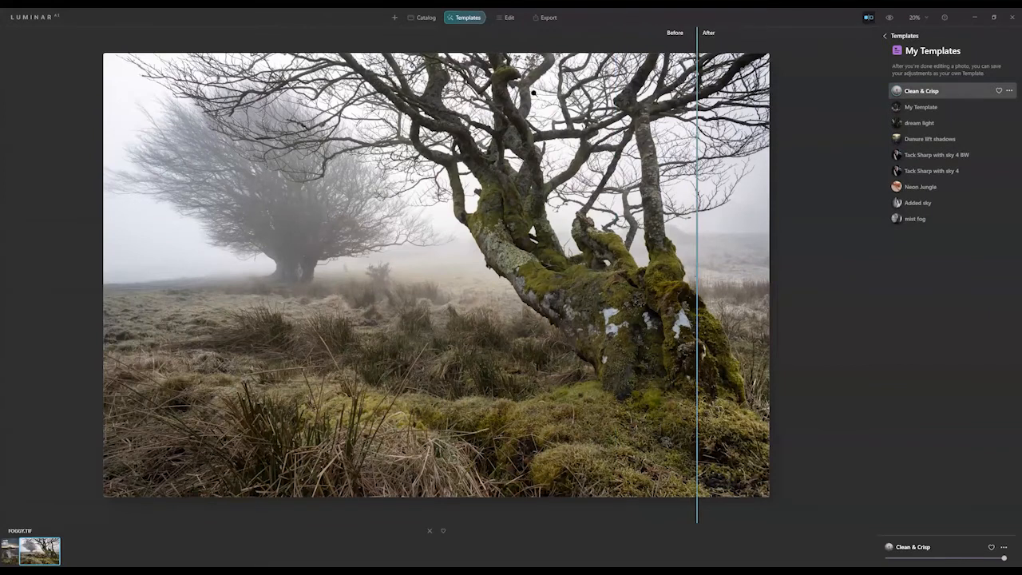
left_click(508, 17)
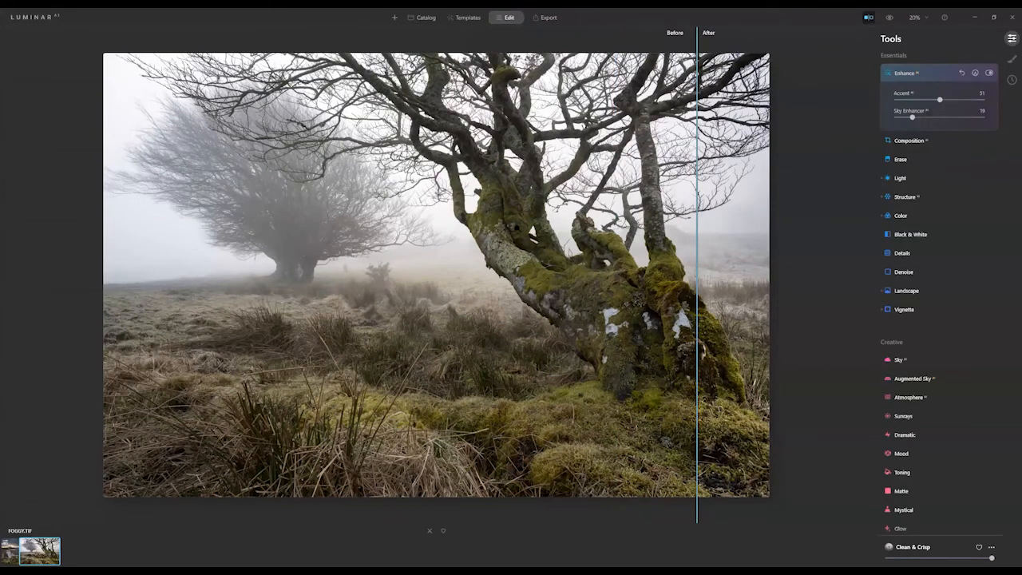
left_click(868, 17)
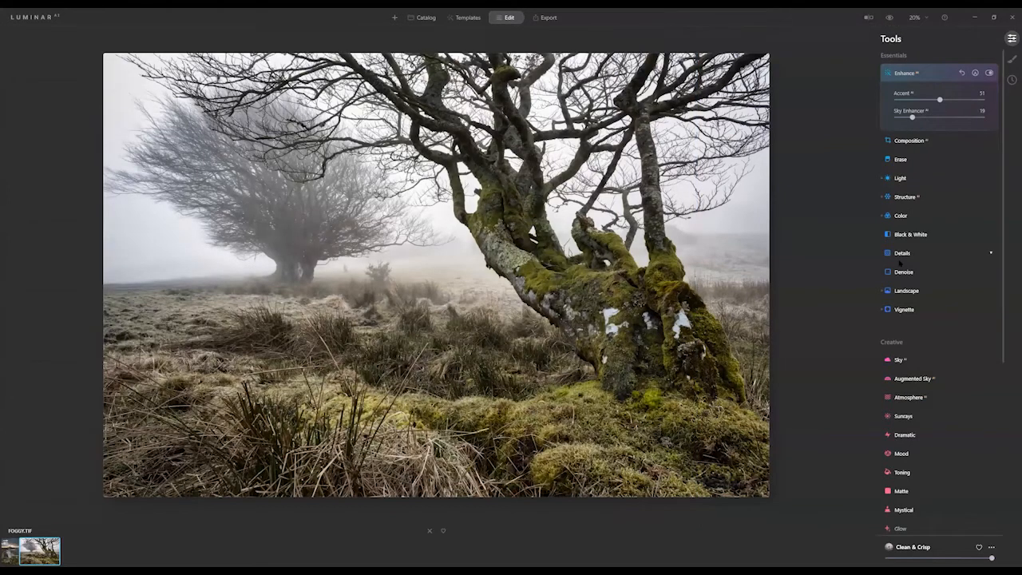
Add a Basic local mask to the foggy photo and set its Structure to -46
left_click(1011, 59)
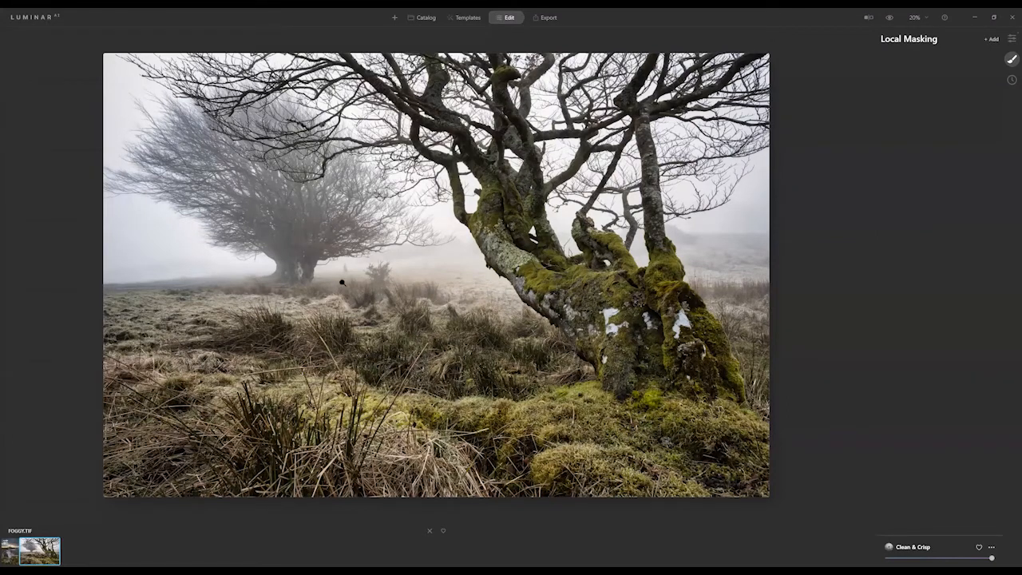
left_click(991, 40)
left_click(988, 55)
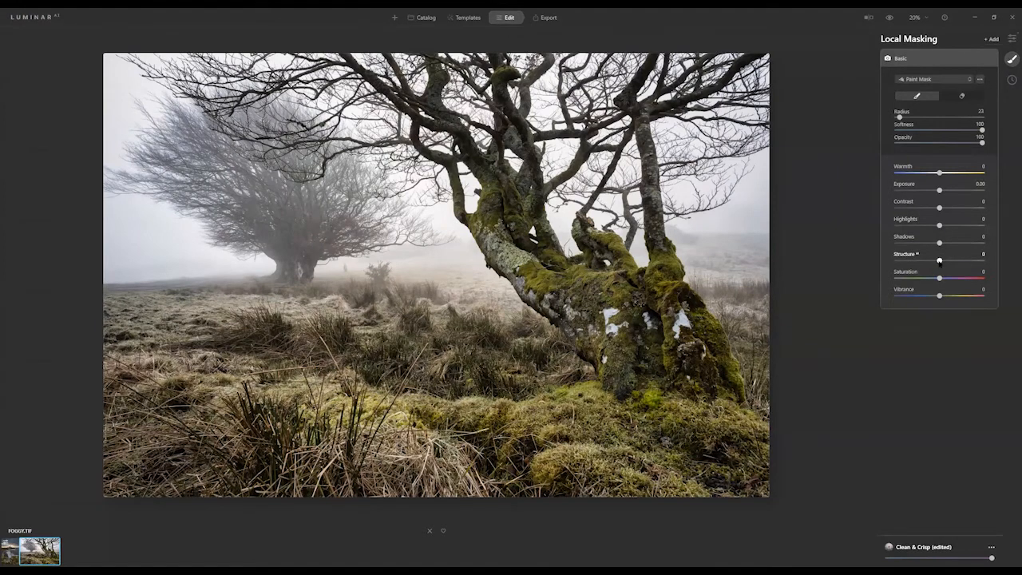
left_click_drag(939, 261, 917, 262)
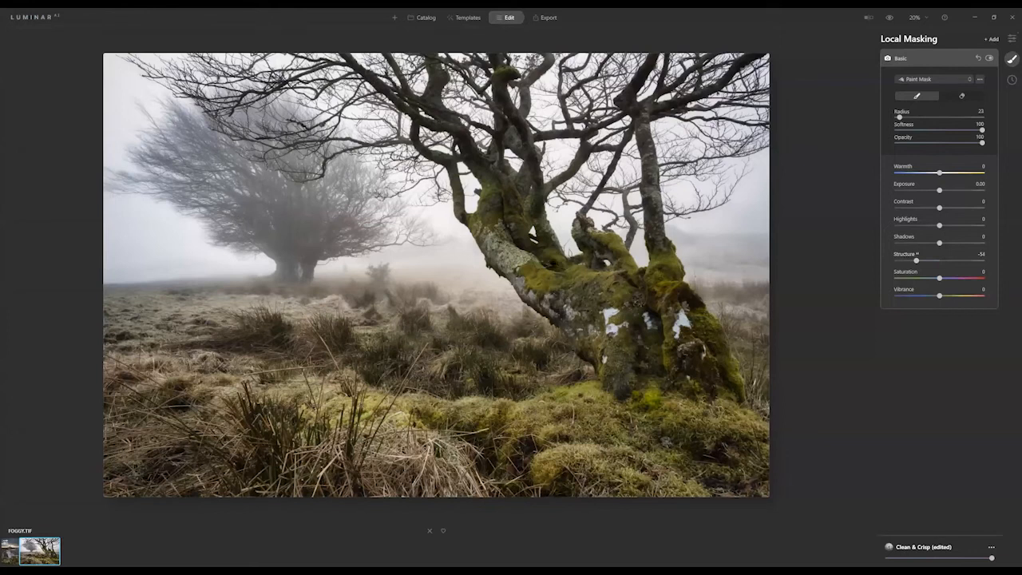
mouse_move(915, 261)
left_mouse_down()
mouse_move(899, 261)
mouse_move(919, 260)
left_mouse_up()
Set the brush radius to 163 and paint the mask over the distant tree and the foggy background around the main trunk
left_click_drag(899, 116, 930, 116)
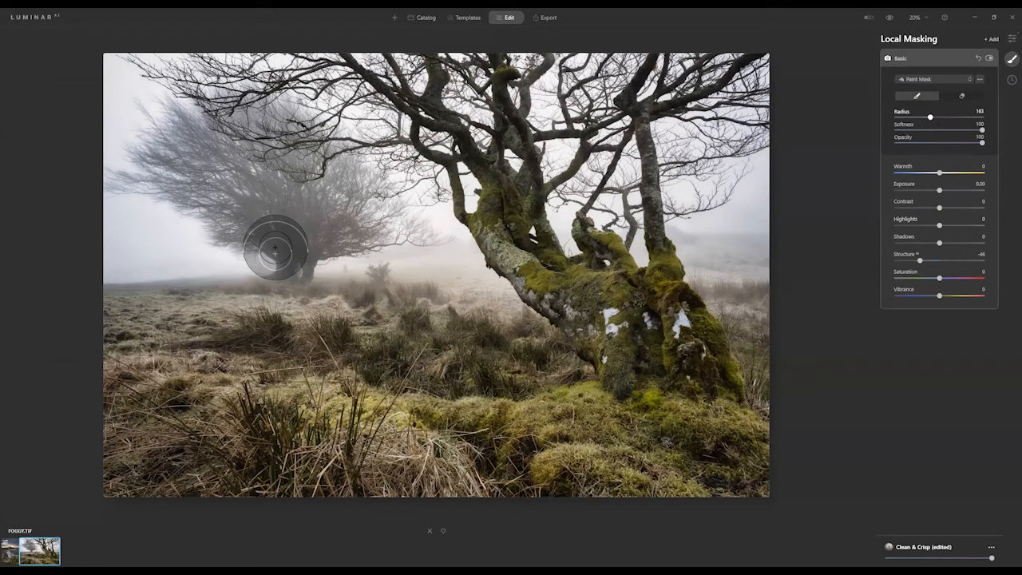
mouse_move(239, 239)
left_mouse_down()
mouse_move(308, 245)
mouse_move(165, 233)
mouse_move(234, 212)
mouse_move(213, 205)
mouse_move(166, 228)
mouse_move(279, 261)
mouse_move(386, 229)
mouse_move(390, 246)
mouse_move(417, 237)
mouse_move(429, 253)
mouse_move(431, 244)
mouse_move(343, 226)
left_mouse_up()
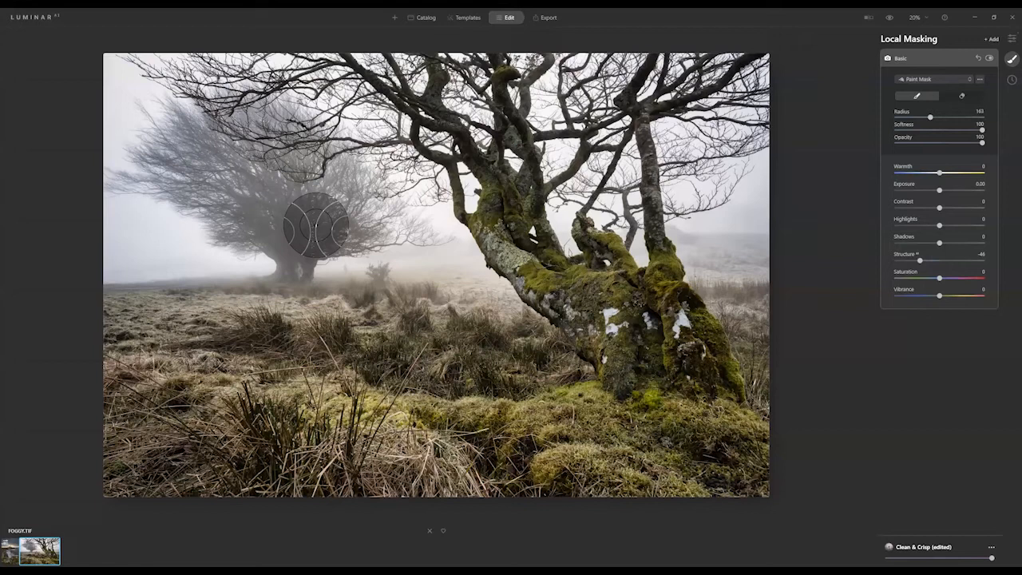
mouse_move(196, 220)
left_mouse_down()
mouse_move(149, 253)
mouse_move(428, 234)
mouse_move(431, 254)
mouse_move(442, 245)
mouse_move(495, 253)
left_mouse_up()
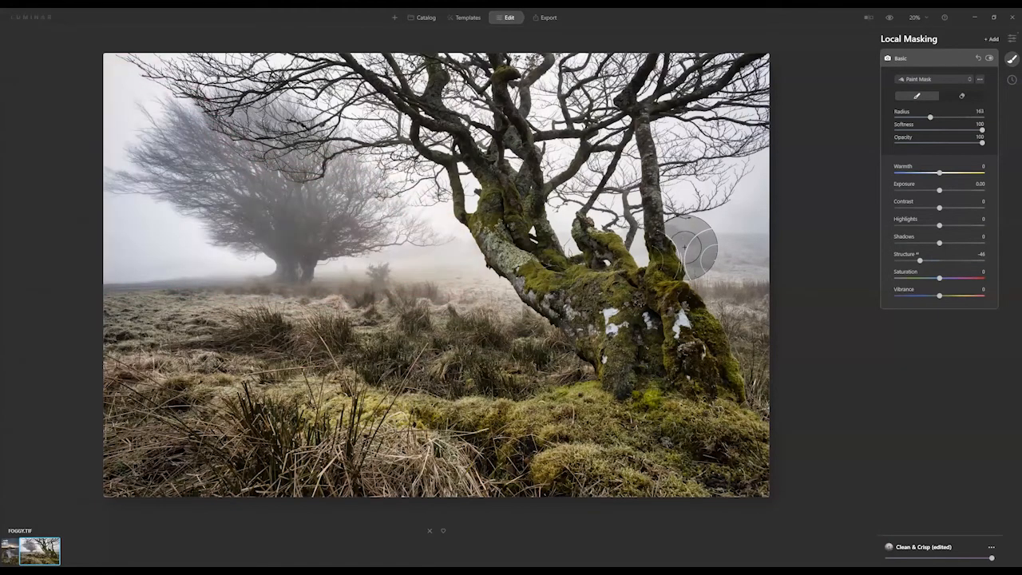
mouse_move(729, 235)
left_mouse_down()
mouse_move(737, 205)
mouse_move(746, 216)
mouse_move(727, 249)
mouse_move(589, 257)
left_mouse_up()
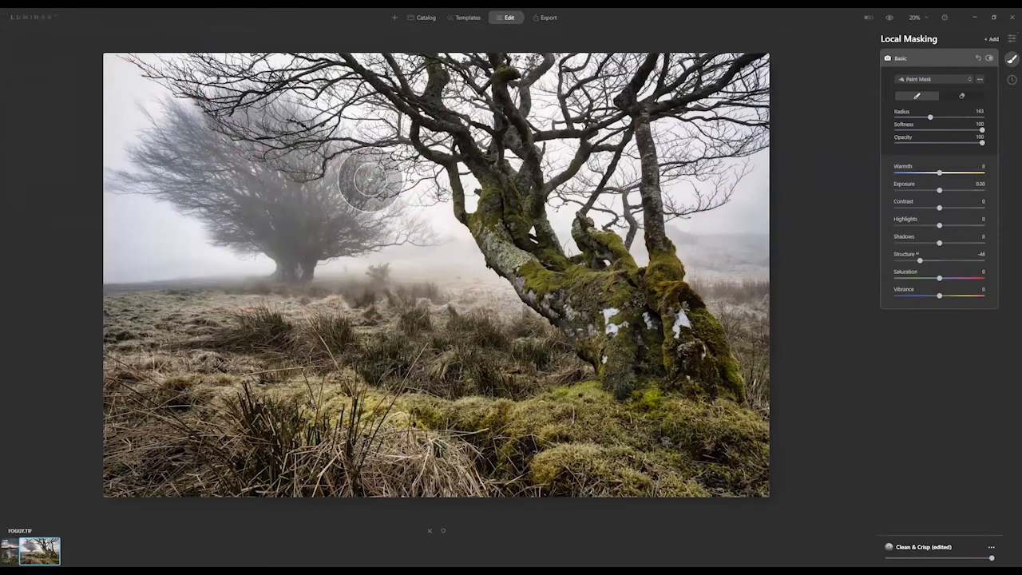
Reduce the brush opacity to 27 and paint the mask over the upper branches of the distant tree
left_click(920, 142)
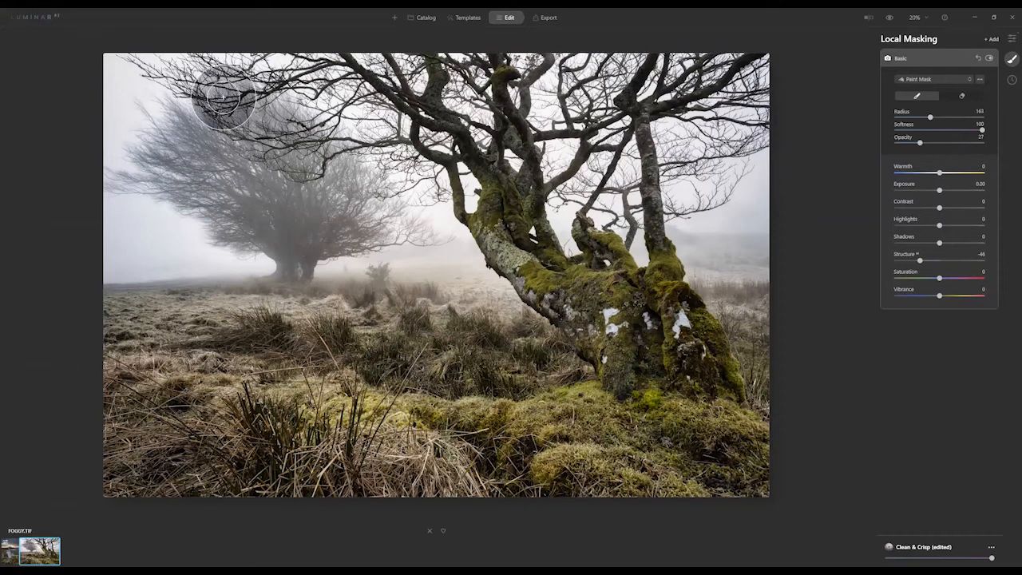
mouse_move(192, 136)
left_mouse_down()
mouse_move(224, 164)
mouse_move(289, 124)
left_mouse_up()
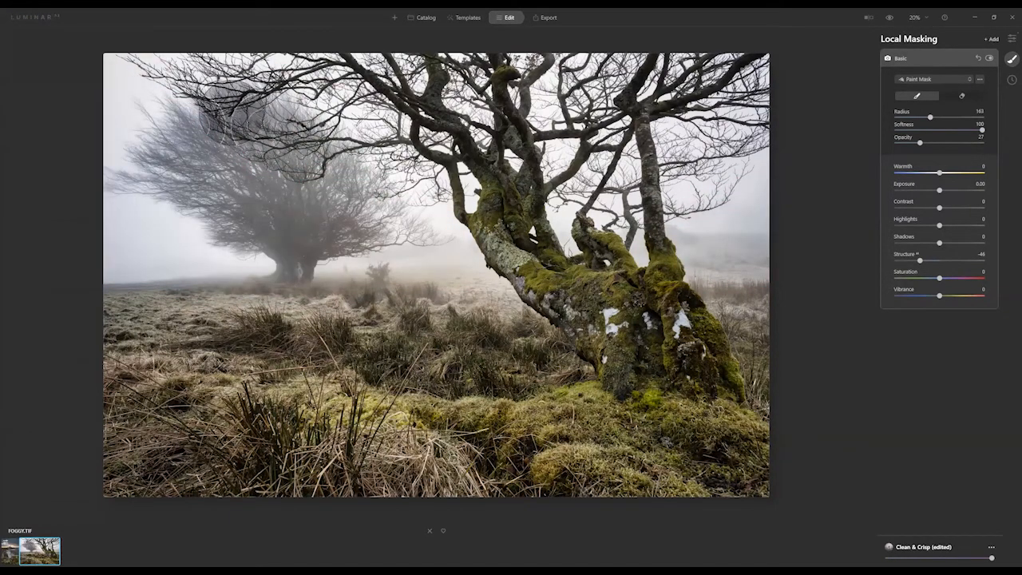
mouse_move(214, 96)
left_mouse_down()
mouse_move(236, 85)
mouse_move(211, 93)
mouse_move(291, 160)
left_mouse_up()
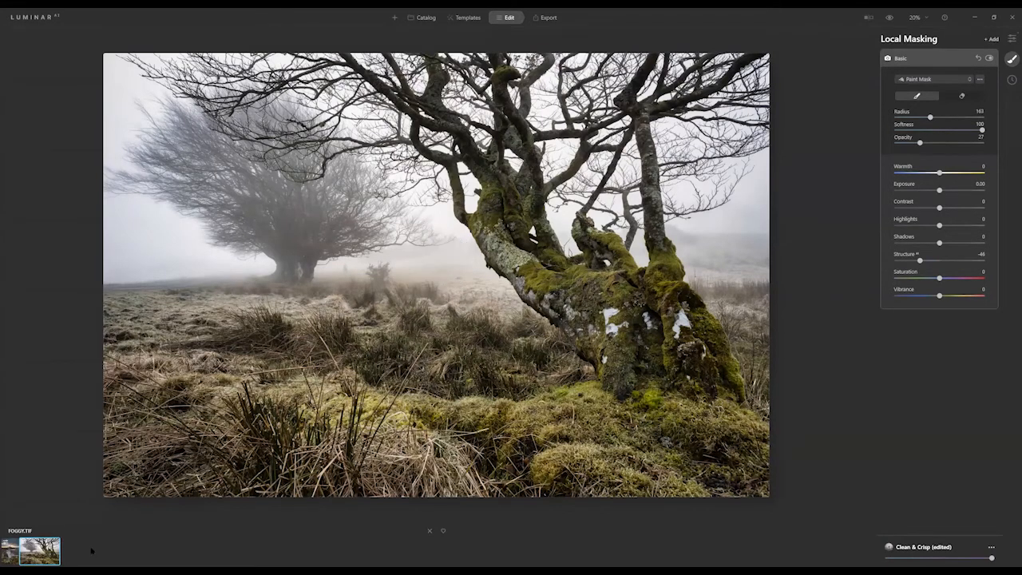
Switch to the SUNSET.TIF photo, add a Basic local mask and set its Shadows to -28
left_click(10, 551)
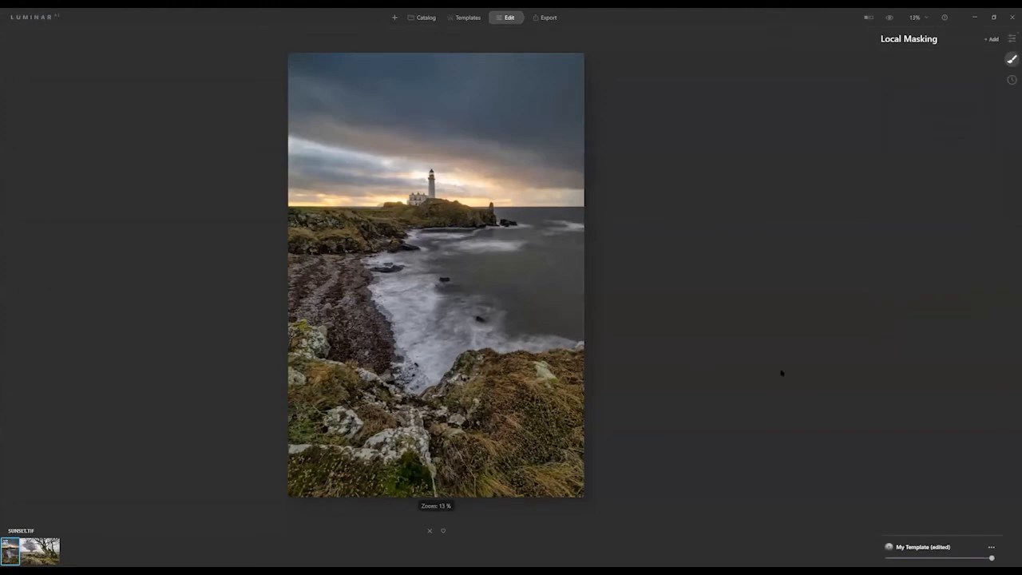
left_click(991, 39)
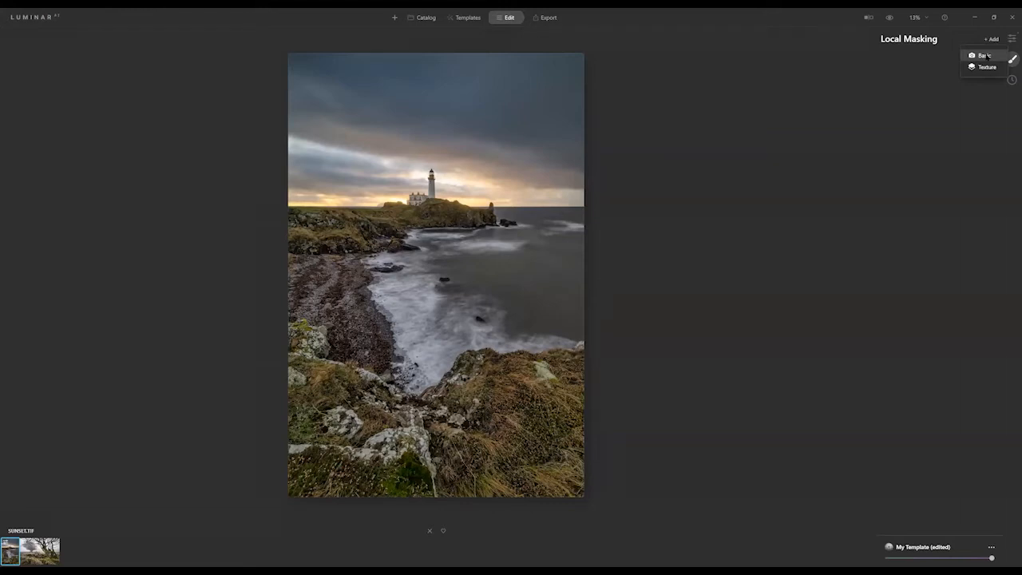
left_click(984, 55)
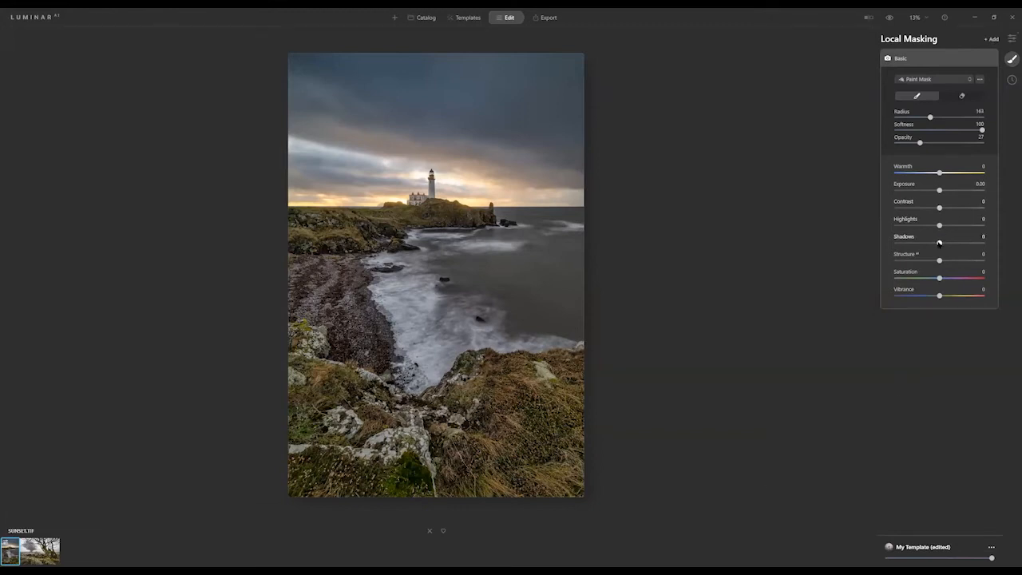
left_click_drag(938, 242, 926, 243)
Paint the shadow mask over the lighthouse headland and the foreground rocks and grass, including with a brush radius of 65
left_click_drag(371, 243, 304, 245)
left_click_drag(435, 217, 466, 223)
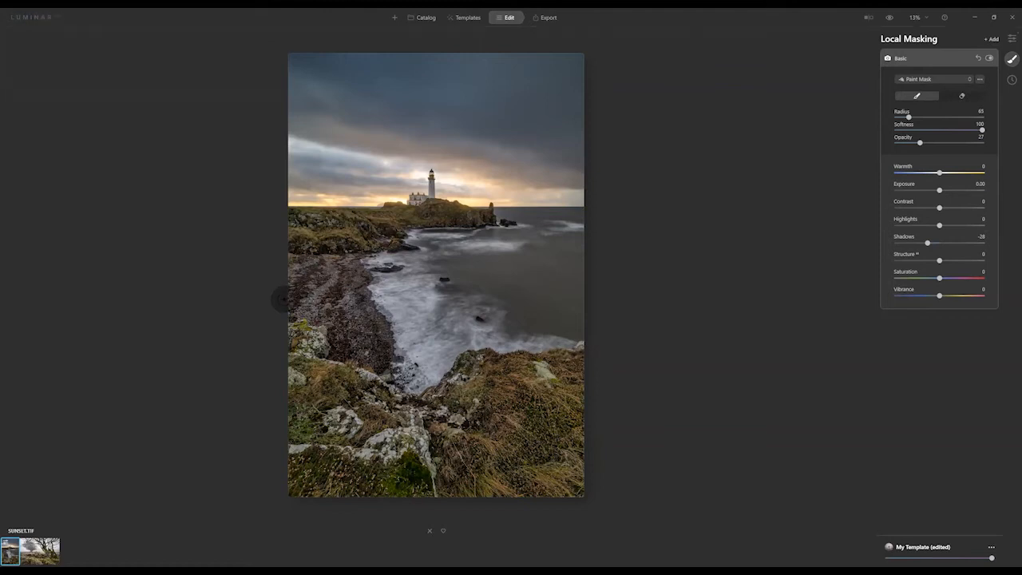
mouse_move(341, 400)
left_mouse_down()
mouse_move(369, 384)
mouse_move(406, 414)
mouse_move(484, 366)
left_mouse_up()
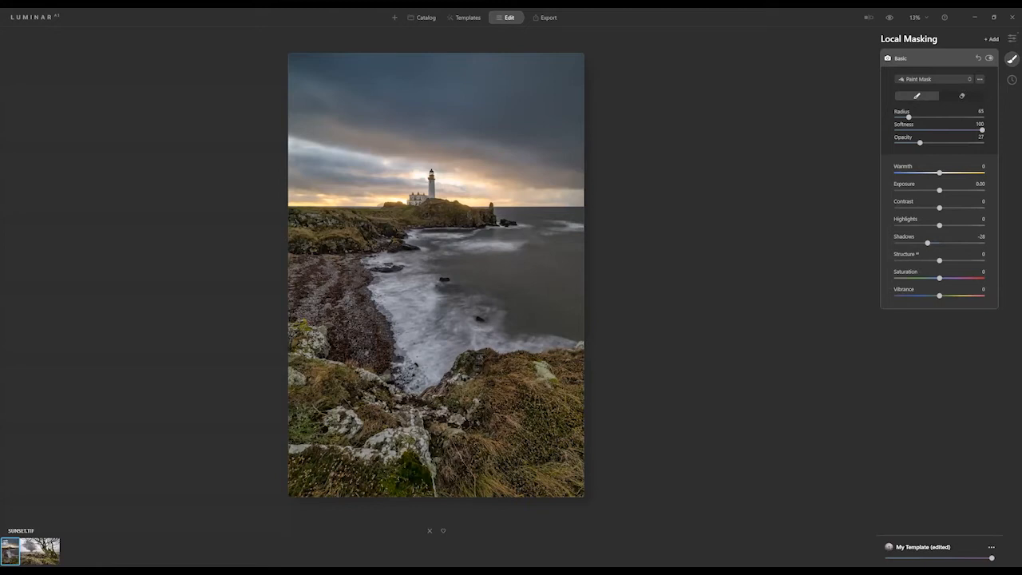
mouse_move(547, 404)
left_mouse_down()
mouse_move(510, 461)
mouse_move(546, 402)
mouse_move(479, 472)
mouse_move(448, 458)
left_mouse_up()
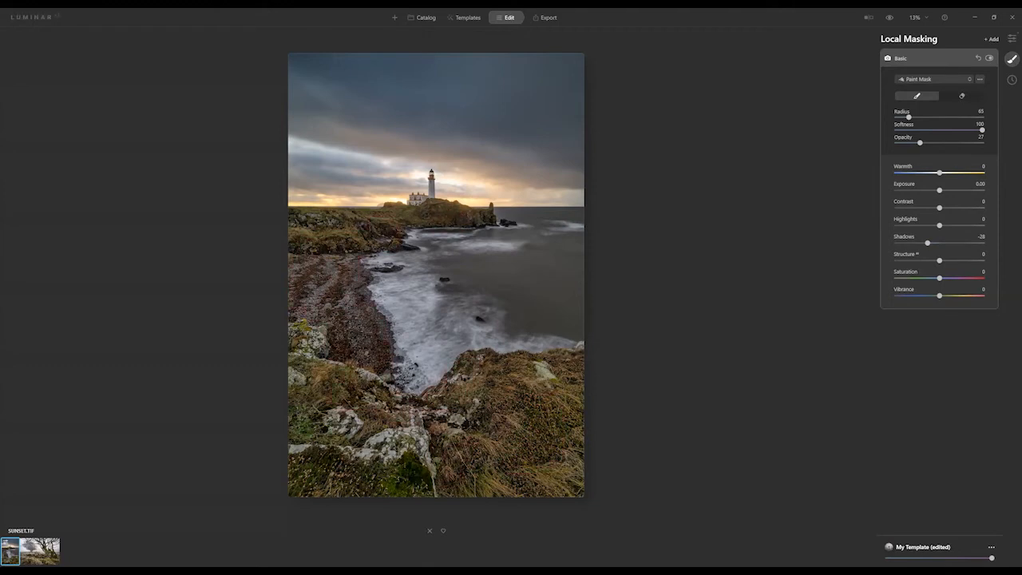
left_click_drag(384, 479, 310, 462)
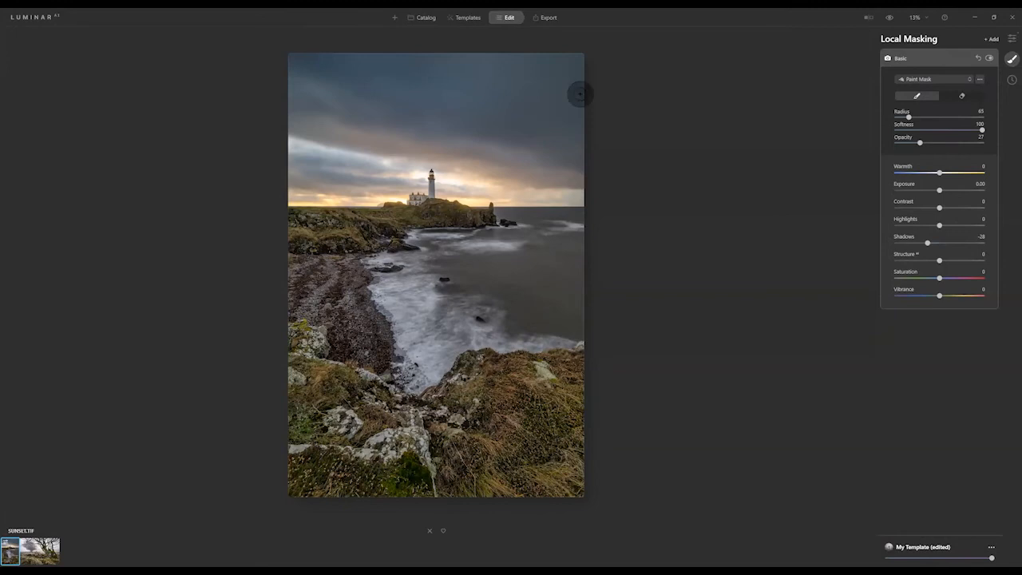
Paint the mask over the sky's upper-right corner with a brush radius of 147 and strongly lower its Shadows
left_click_drag(908, 116, 926, 116)
mouse_move(508, 59)
left_mouse_down()
mouse_move(578, 73)
mouse_move(483, 49)
mouse_move(603, 107)
mouse_move(346, 38)
mouse_move(607, 139)
left_mouse_up()
left_click_drag(927, 242, 897, 242)
Add a second Basic local mask with Shadows at -91 and paint it over the lighthouse headland
left_click(989, 38)
left_click(985, 56)
left_click_drag(938, 242, 899, 243)
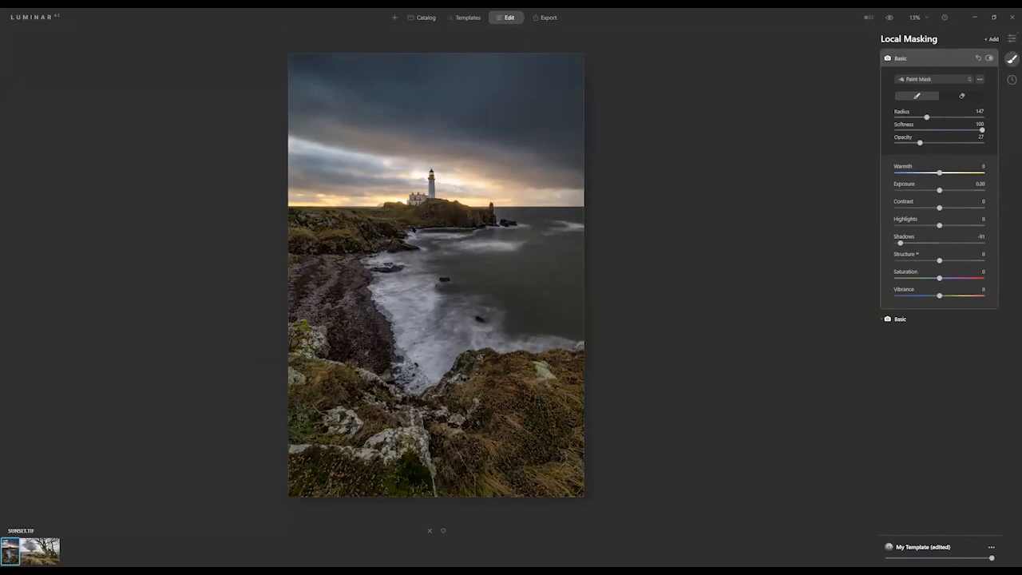
mouse_move(454, 217)
left_mouse_down()
mouse_move(464, 217)
mouse_move(443, 215)
mouse_move(471, 215)
mouse_move(396, 231)
mouse_move(362, 224)
mouse_move(344, 249)
mouse_move(398, 249)
left_mouse_up()
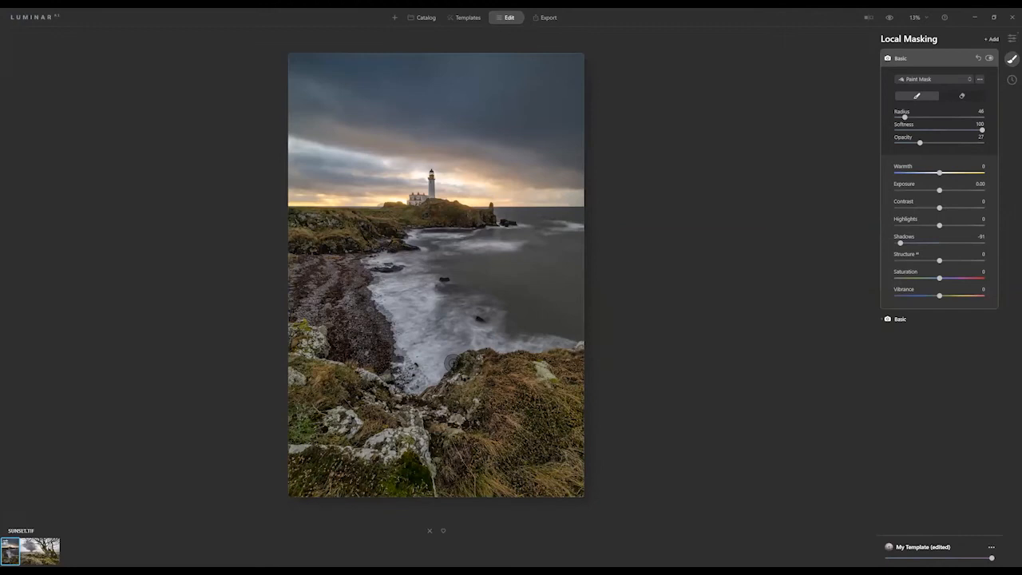